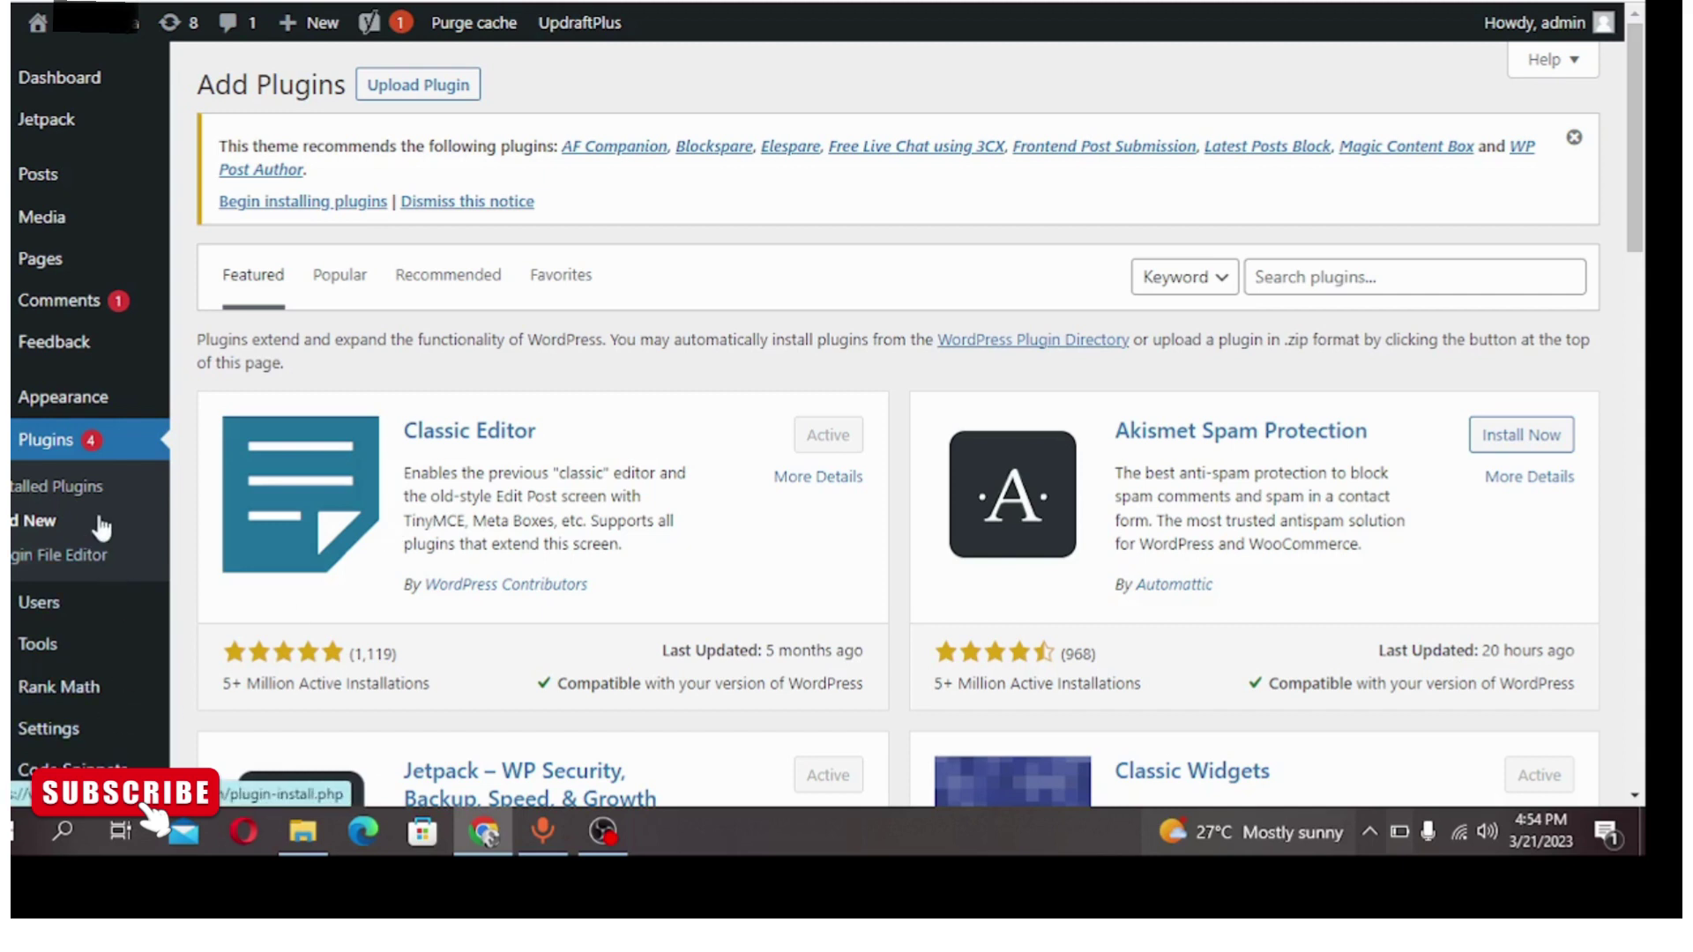
Search the plugin directory for 'ad inserter'
{"action": "left_click", "coordinate": [1316, 280]}
{"action": "type", "text": "ad "}
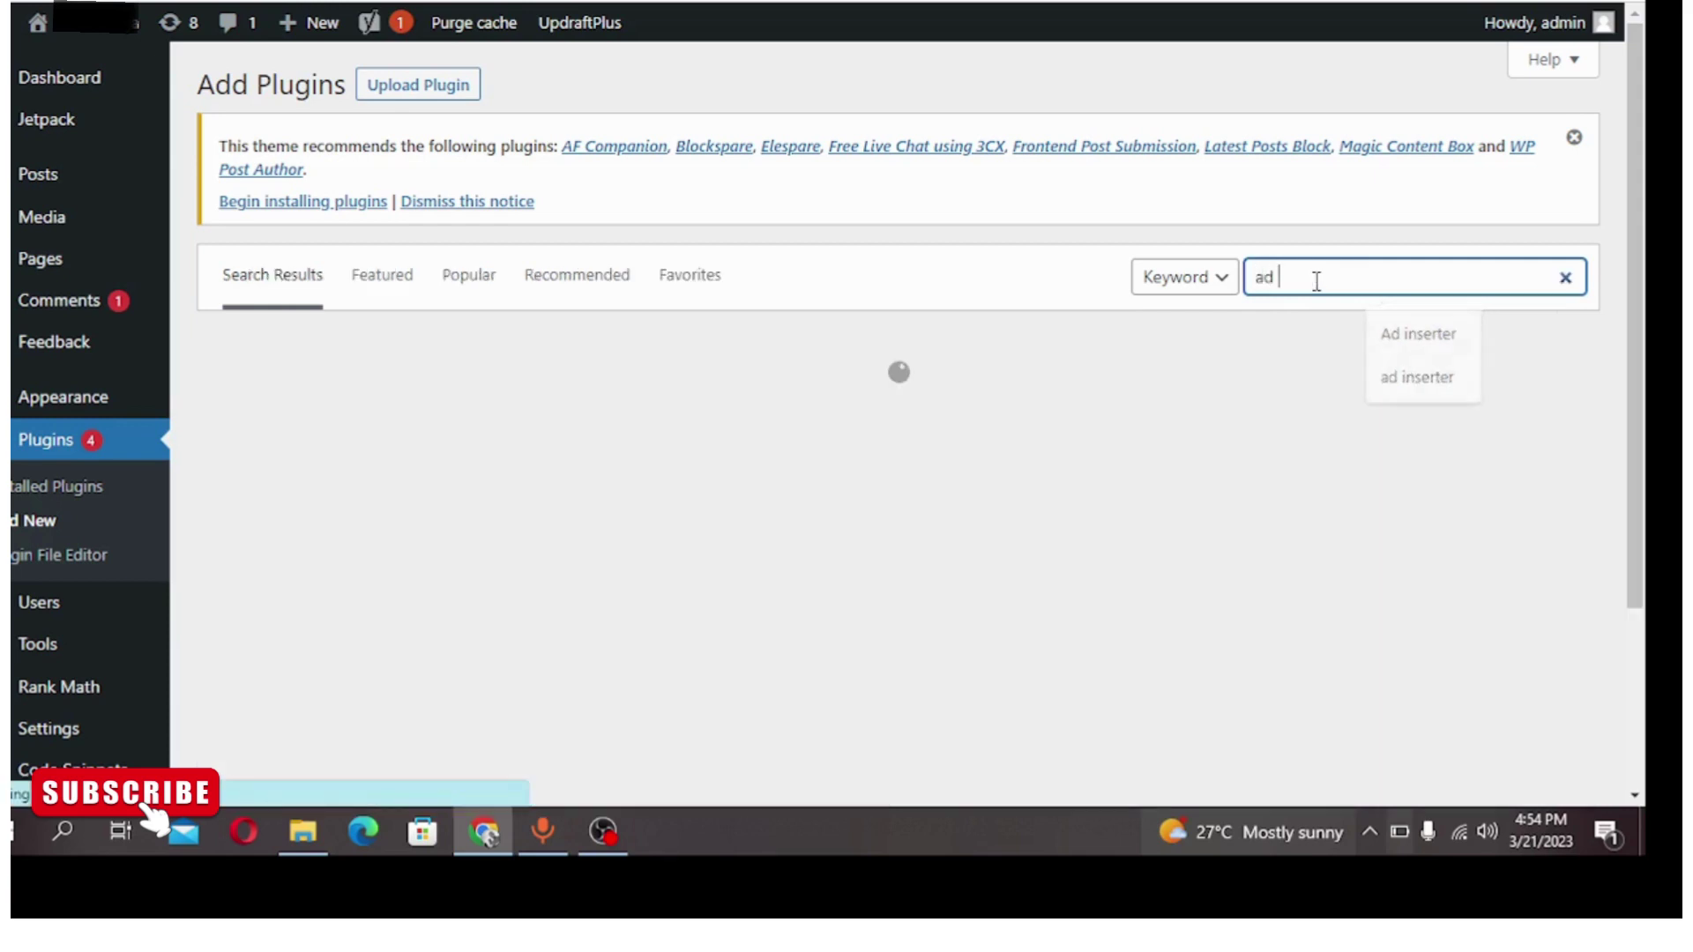
{"action": "type", "text": "inserter"}
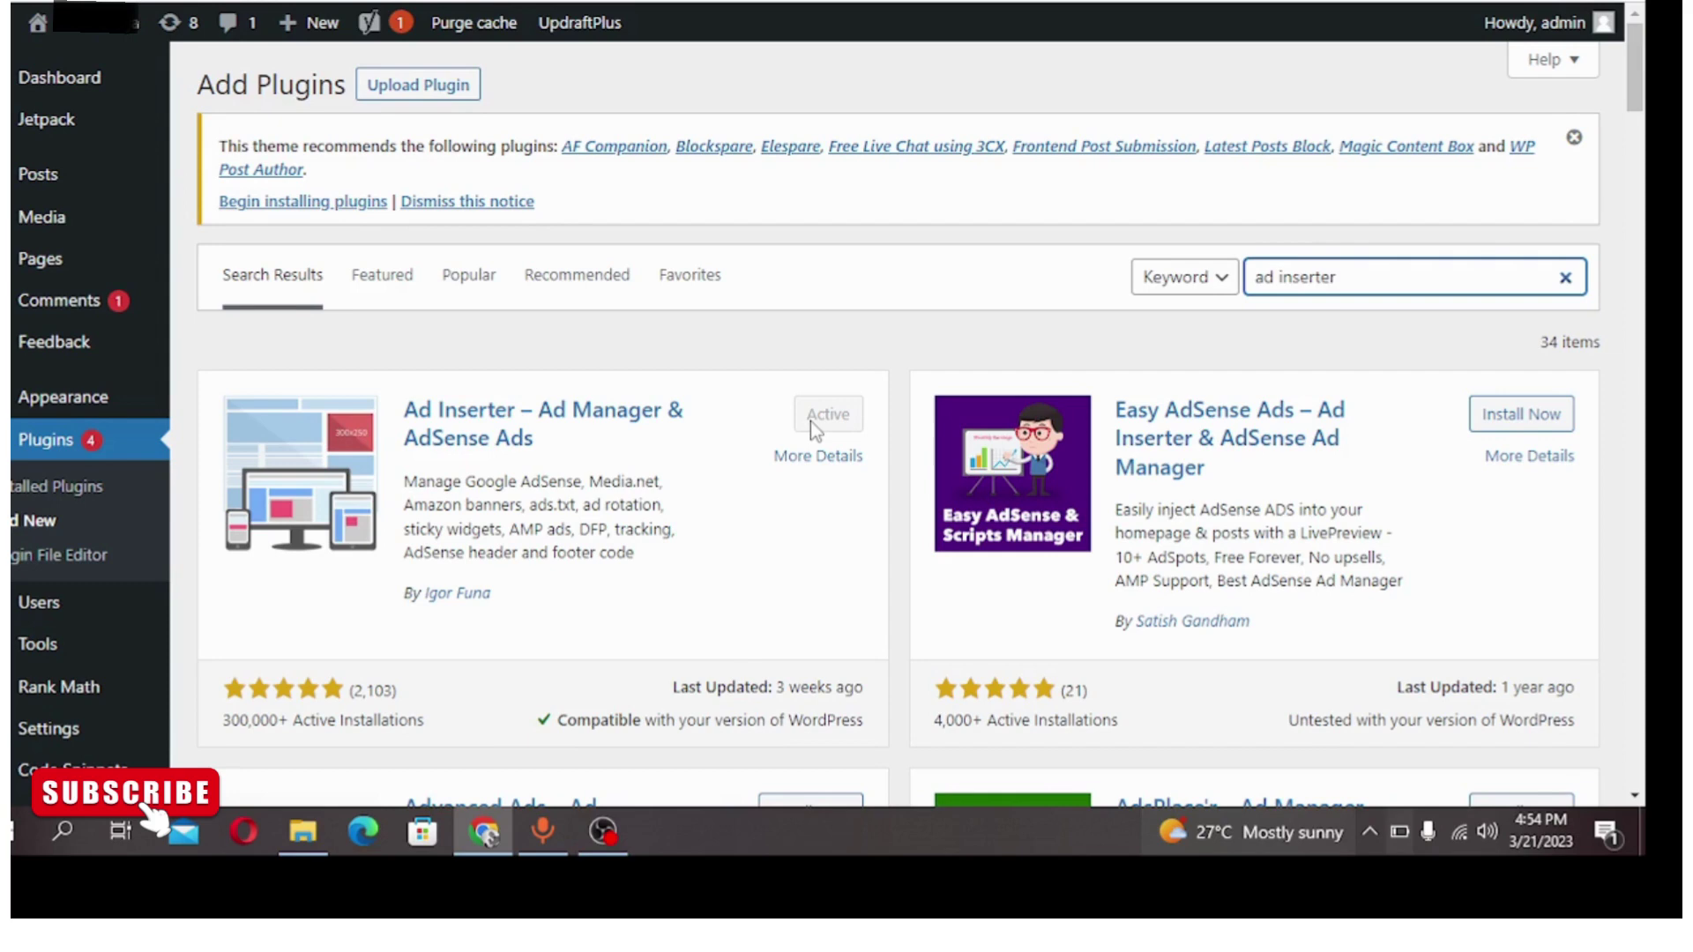
Open the Ad Inserter settings page from the Settings menu in the sidebar
{"action": "scroll", "coordinate": [66, 748], "scroll_direction": "down", "scroll_amount": 1}
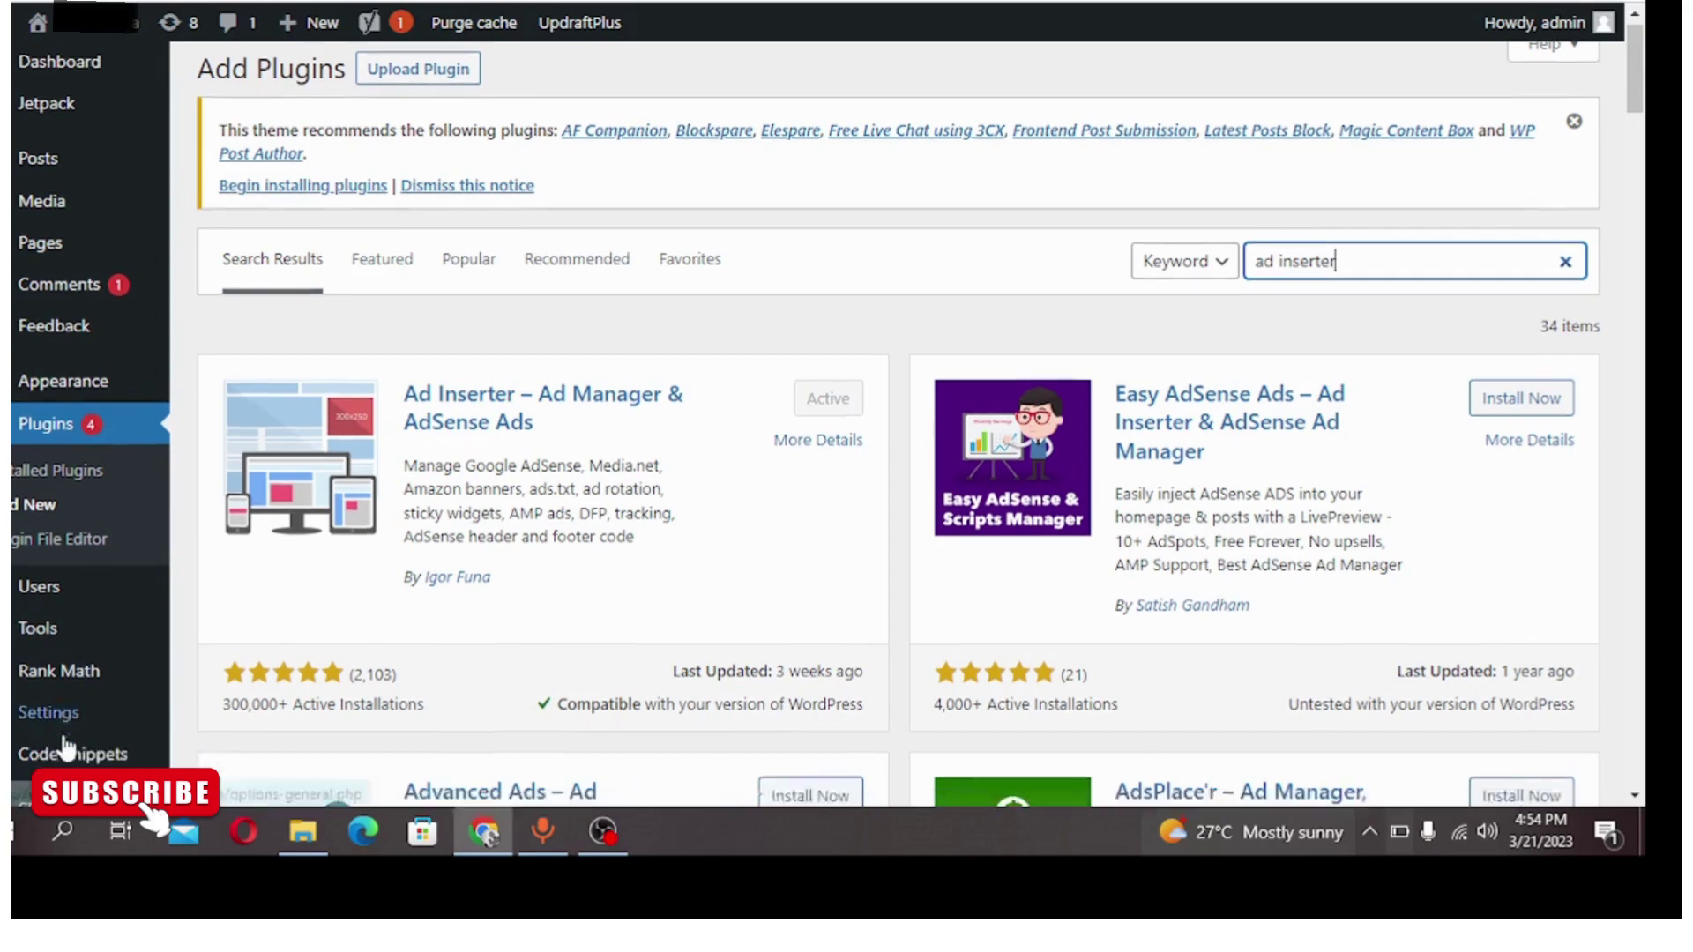
{"action": "scroll", "coordinate": [66, 748], "scroll_direction": "down", "scroll_amount": 2}
{"action": "mouse_move", "coordinate": [82, 617]}
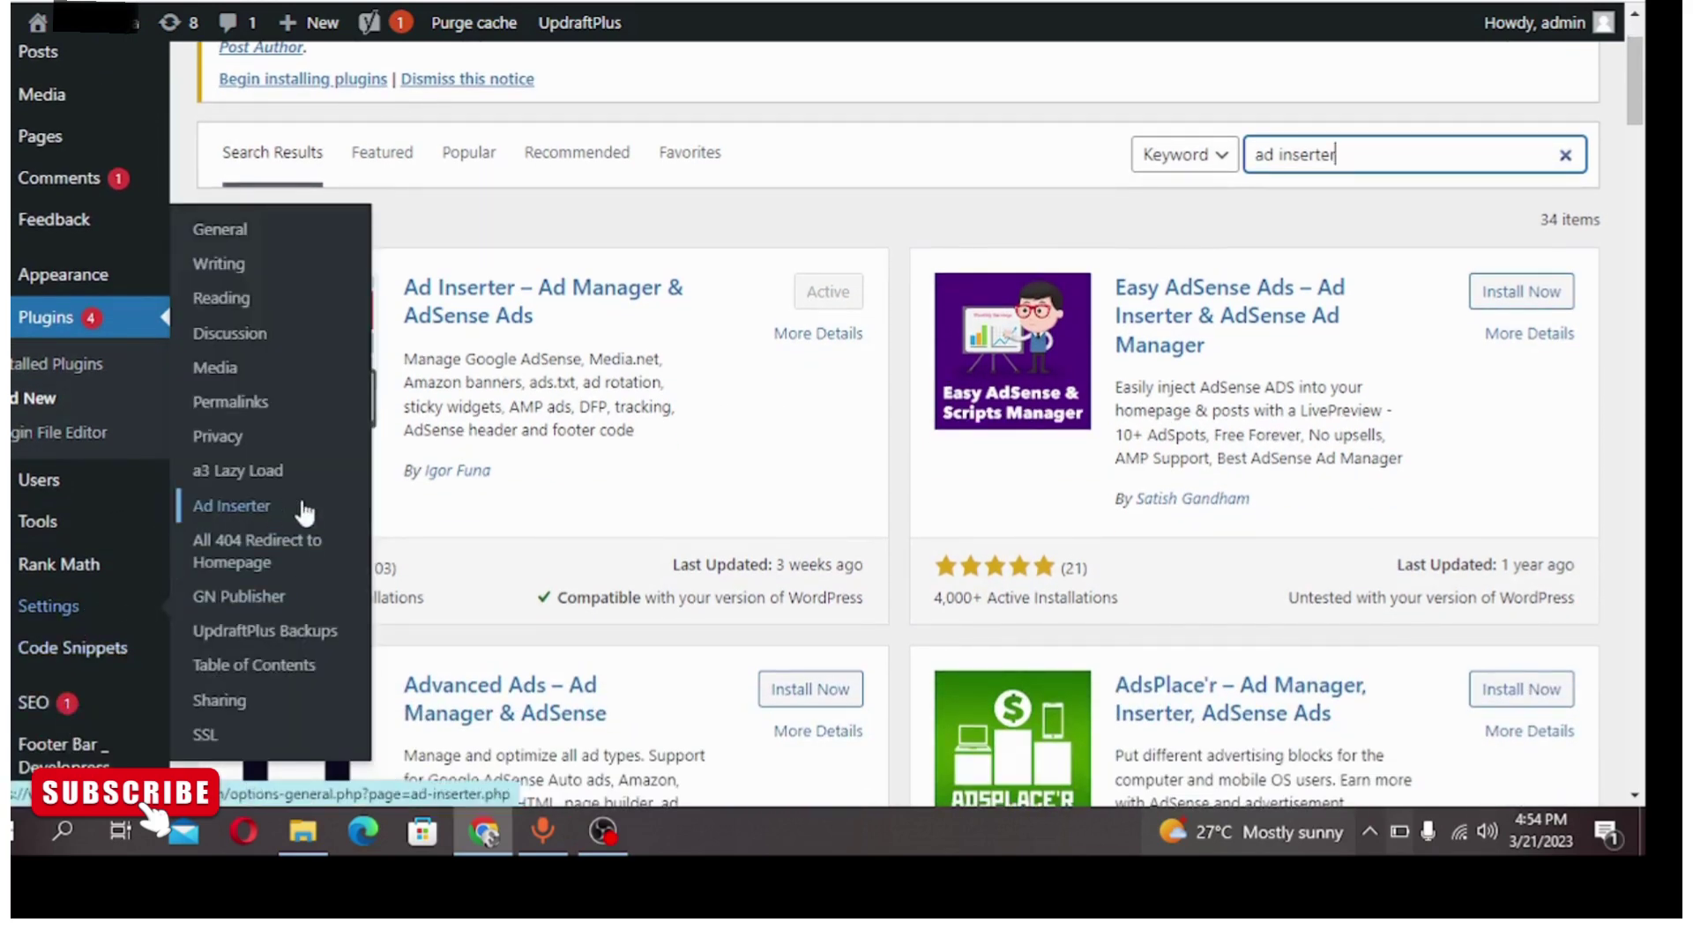
{"action": "left_click", "coordinate": [249, 522]}
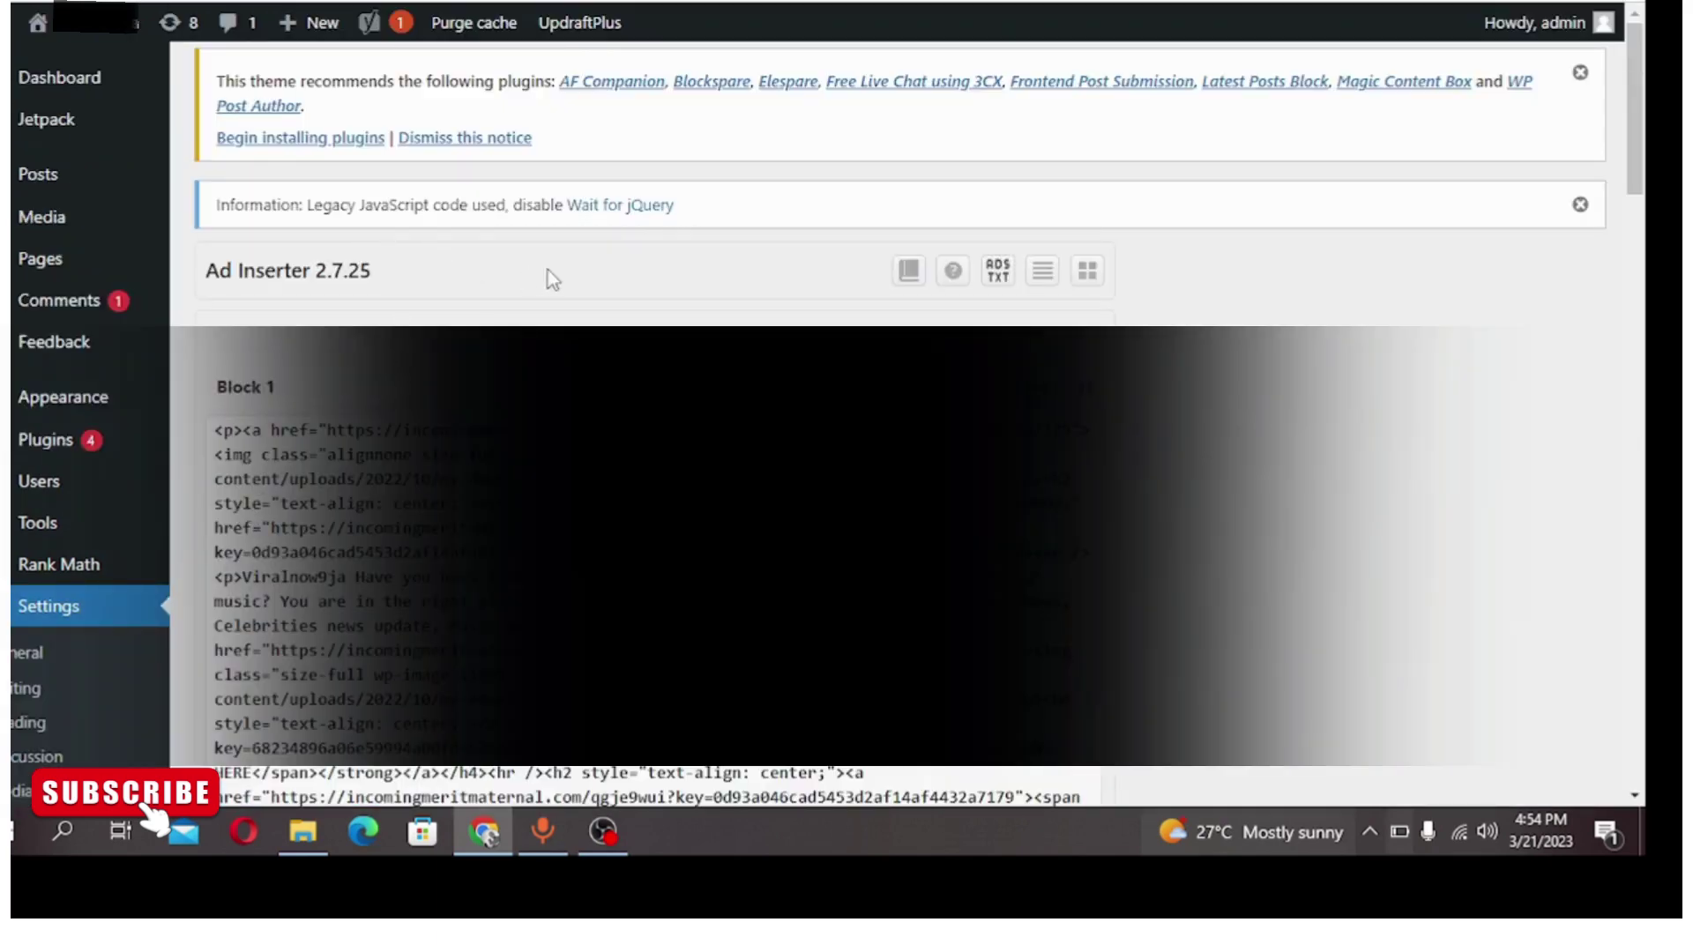
{"action": "scroll", "coordinate": [714, 242], "scroll_direction": "down", "scroll_amount": 2}
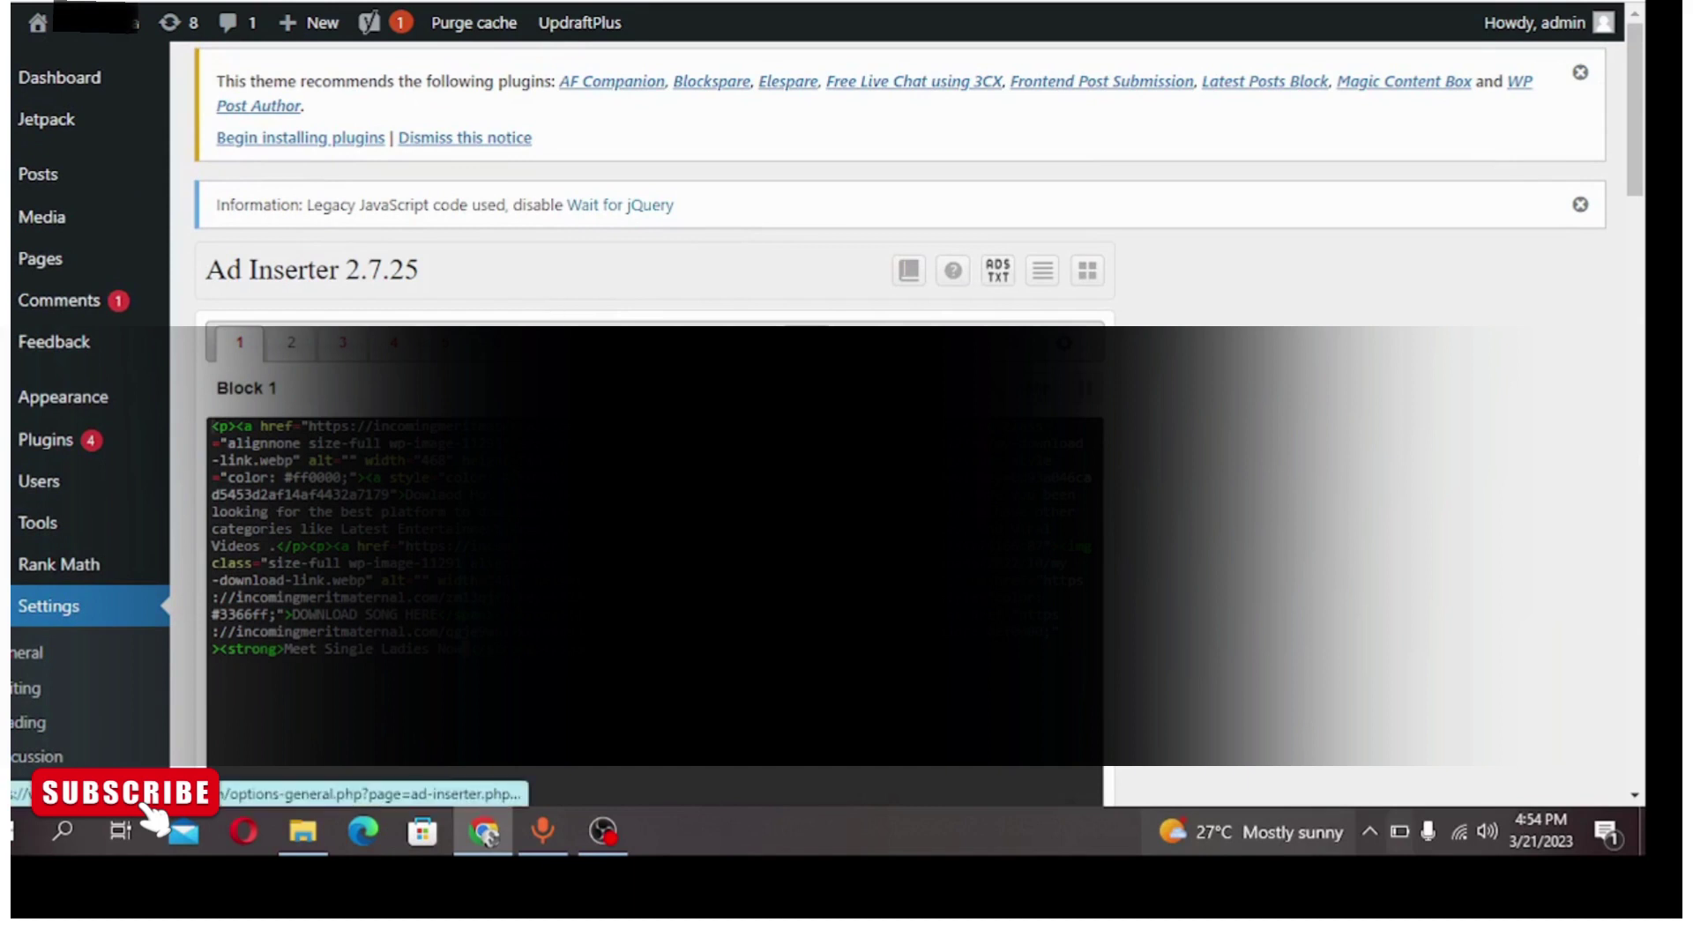
Switch to Block 11 and reveal its extra tool row above the empty code editor
{"action": "left_click", "coordinate": [754, 342]}
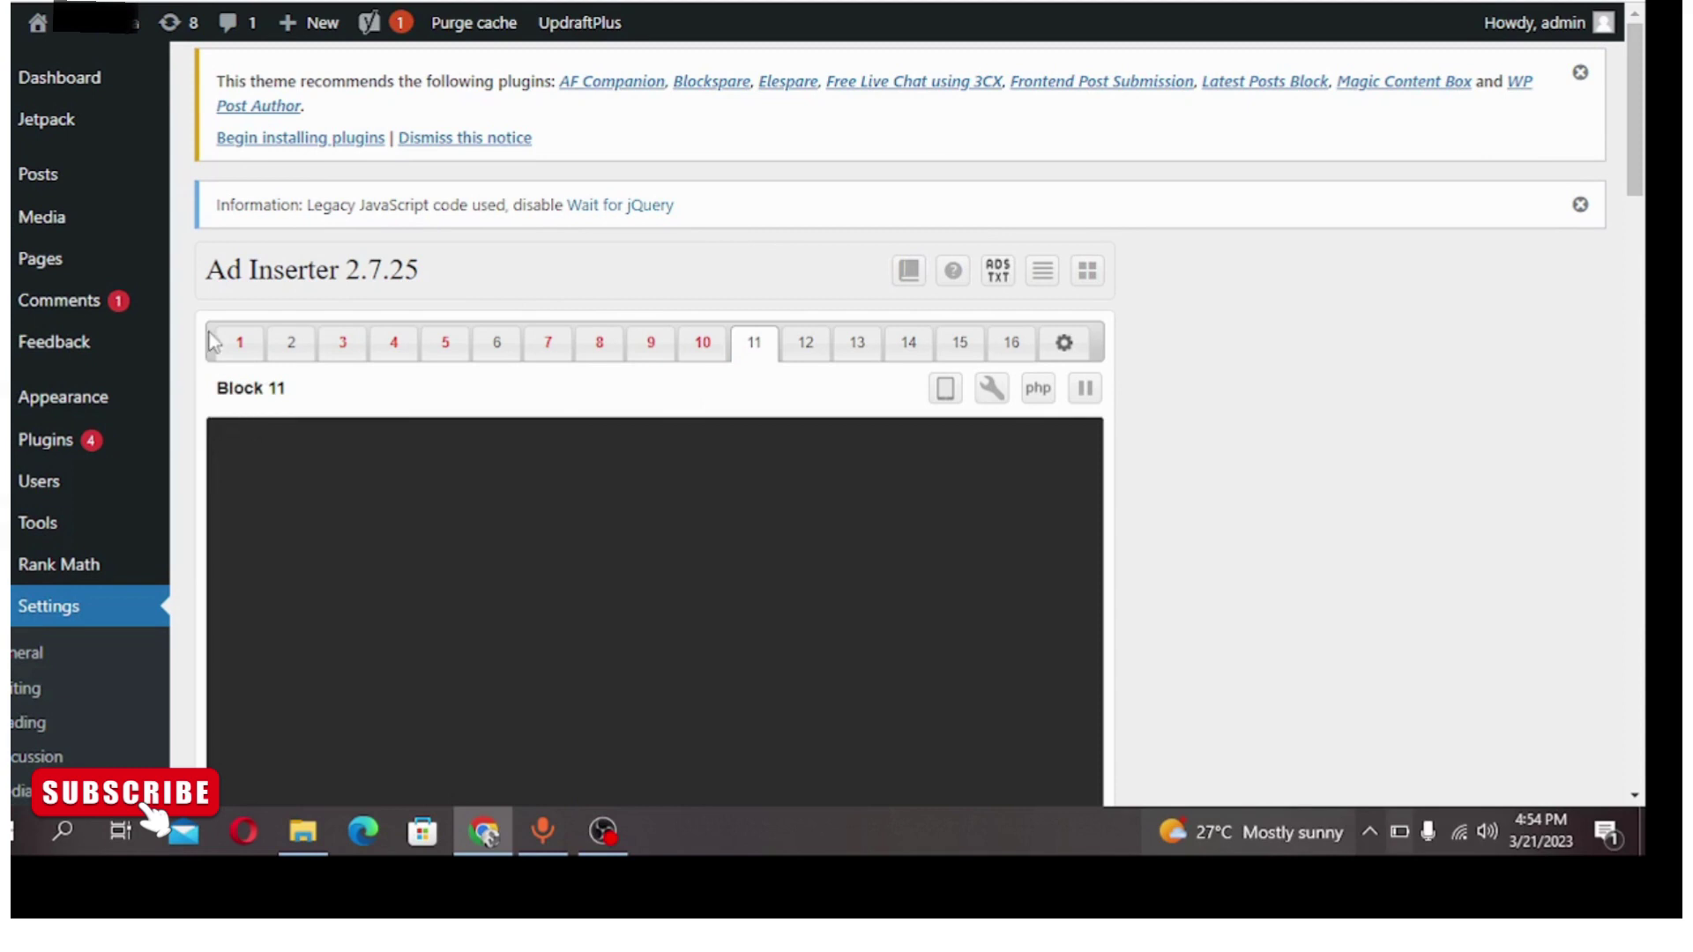
{"action": "left_click", "coordinate": [743, 353]}
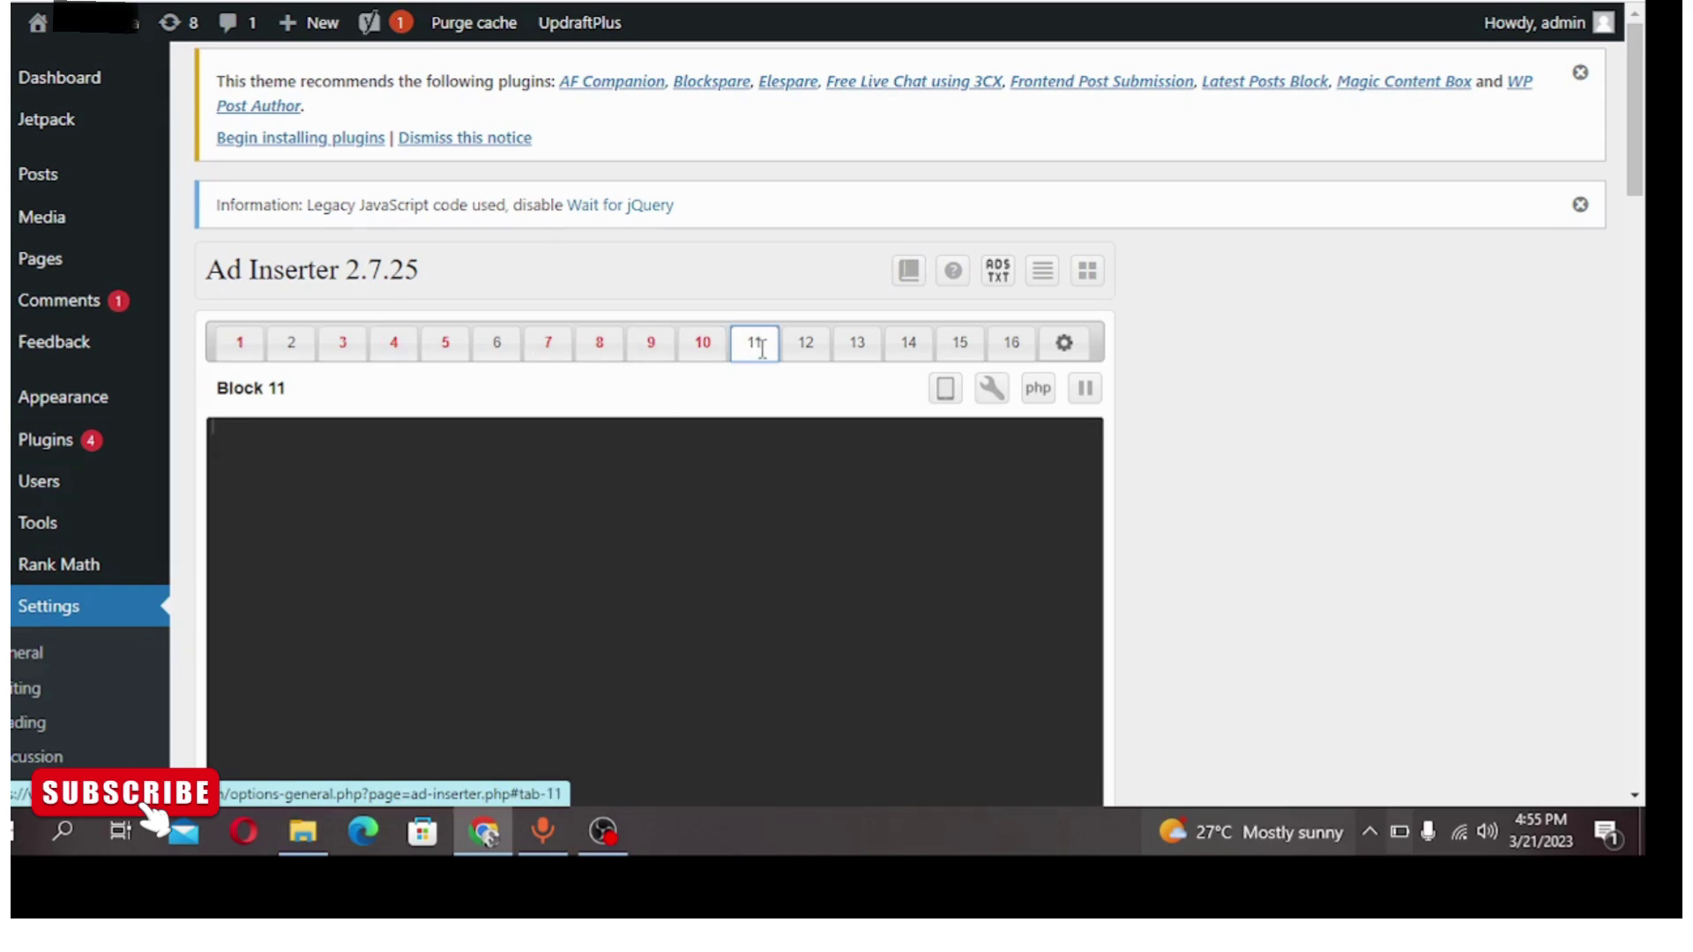
{"action": "left_click", "coordinate": [643, 467]}
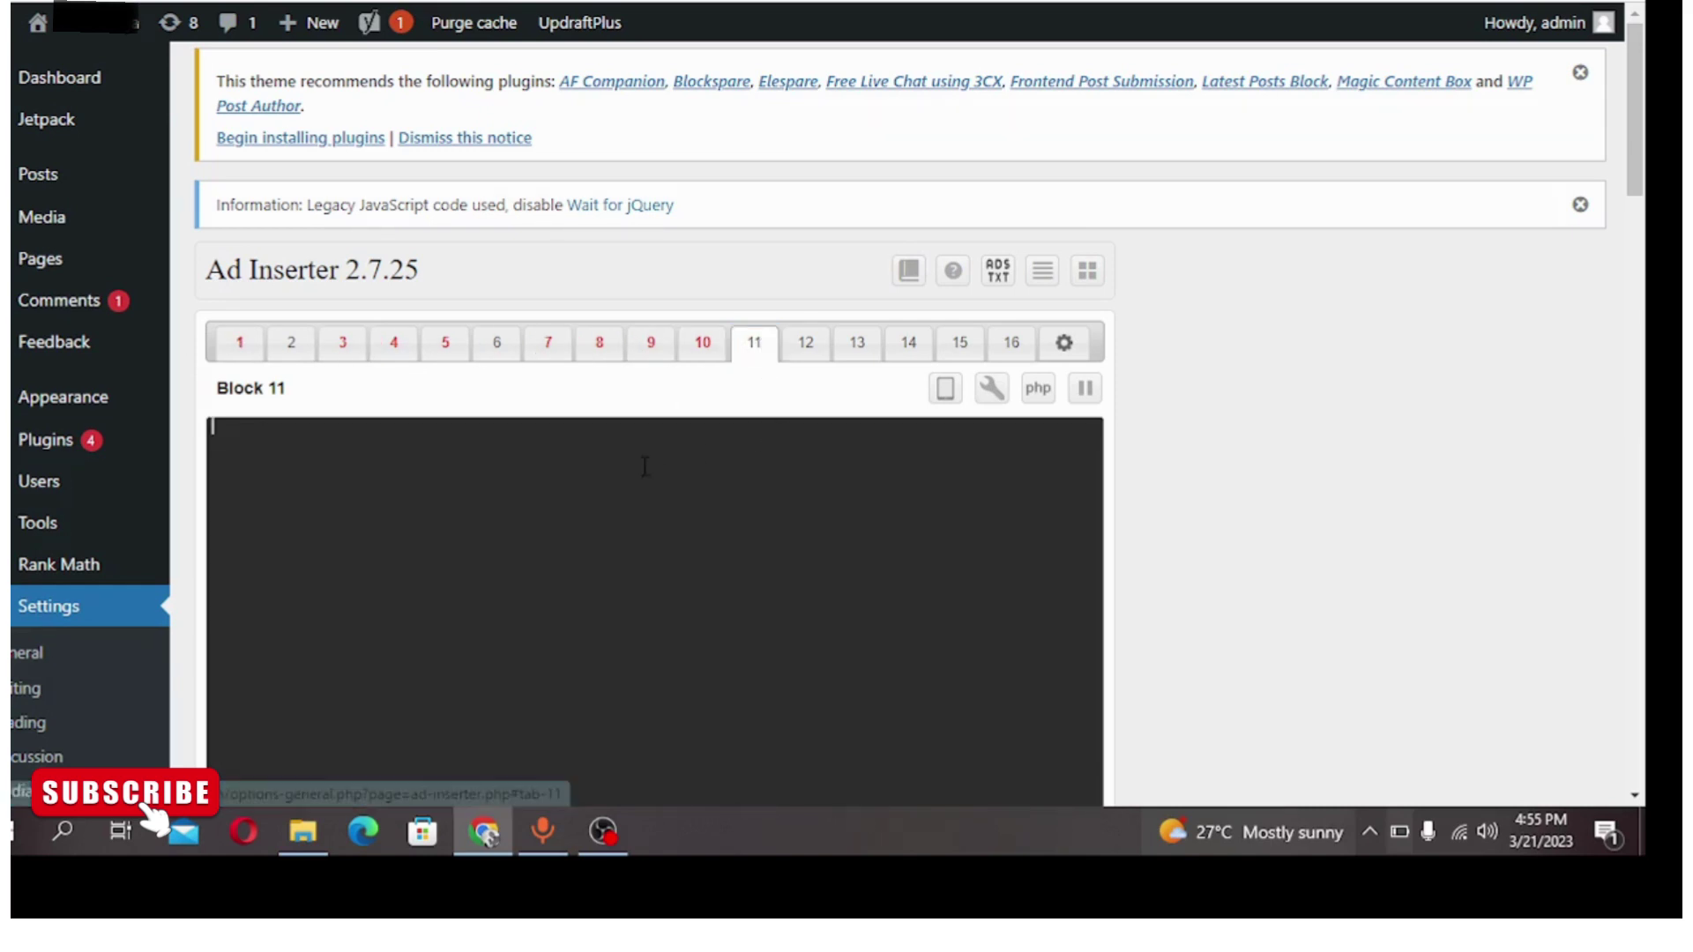
{"action": "left_click", "coordinate": [992, 390]}
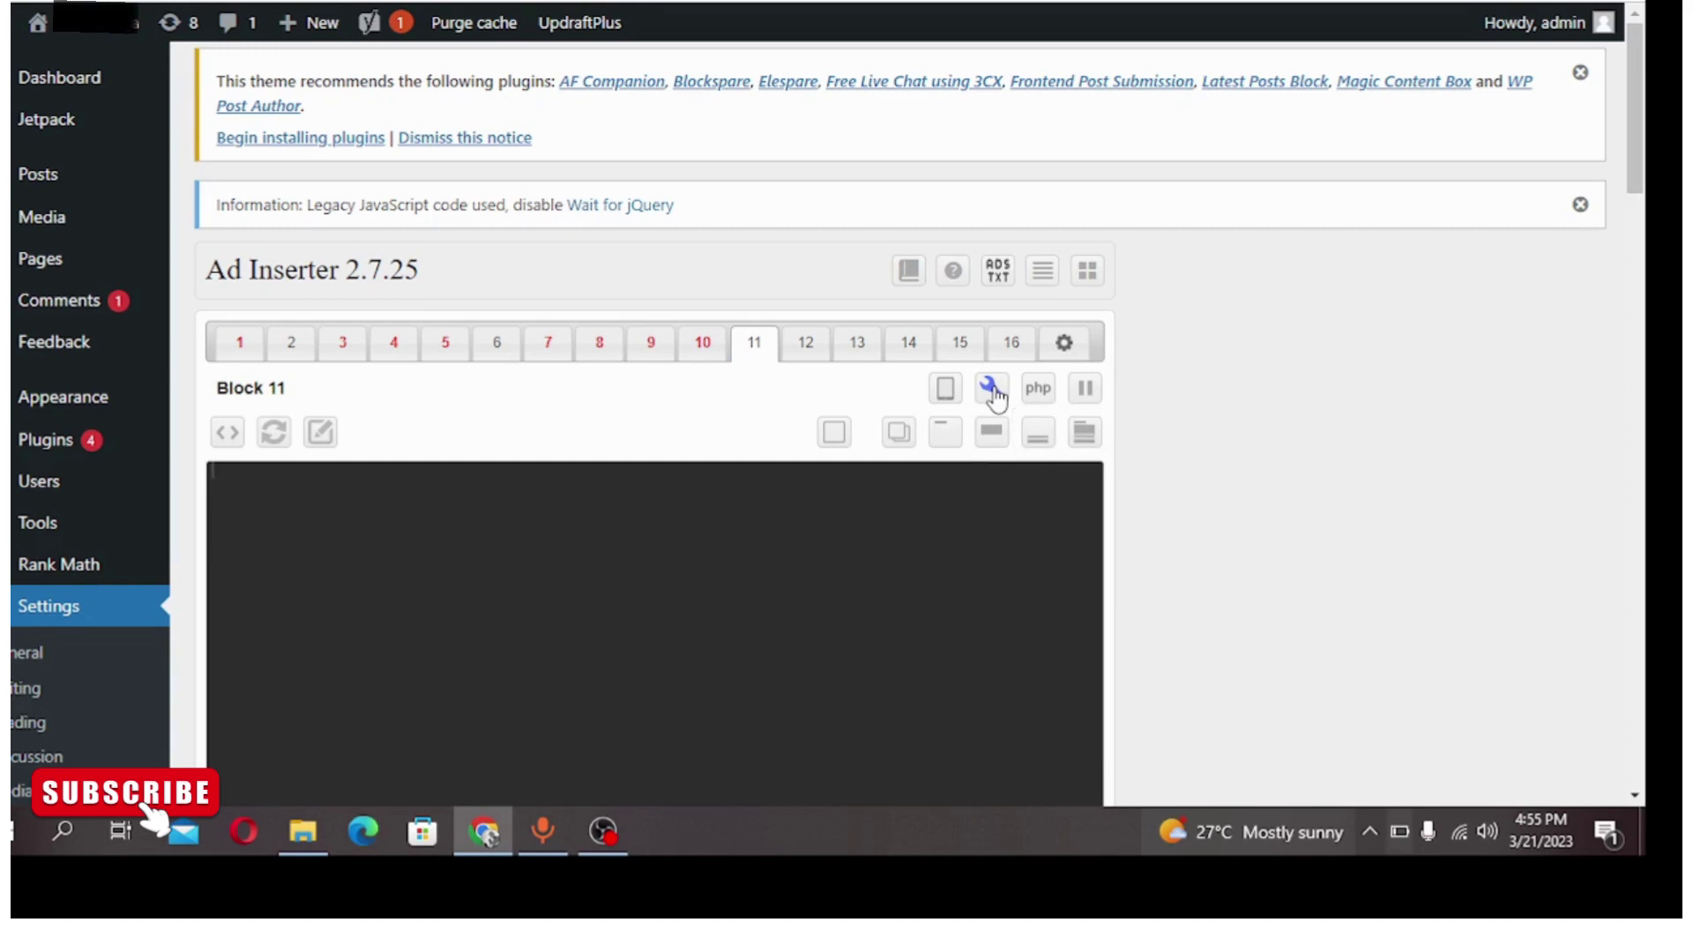
Enter 'Watch Video Here' in Block 11's visual HTML editor, fixing the capital H
{"action": "left_click", "coordinate": [330, 436]}
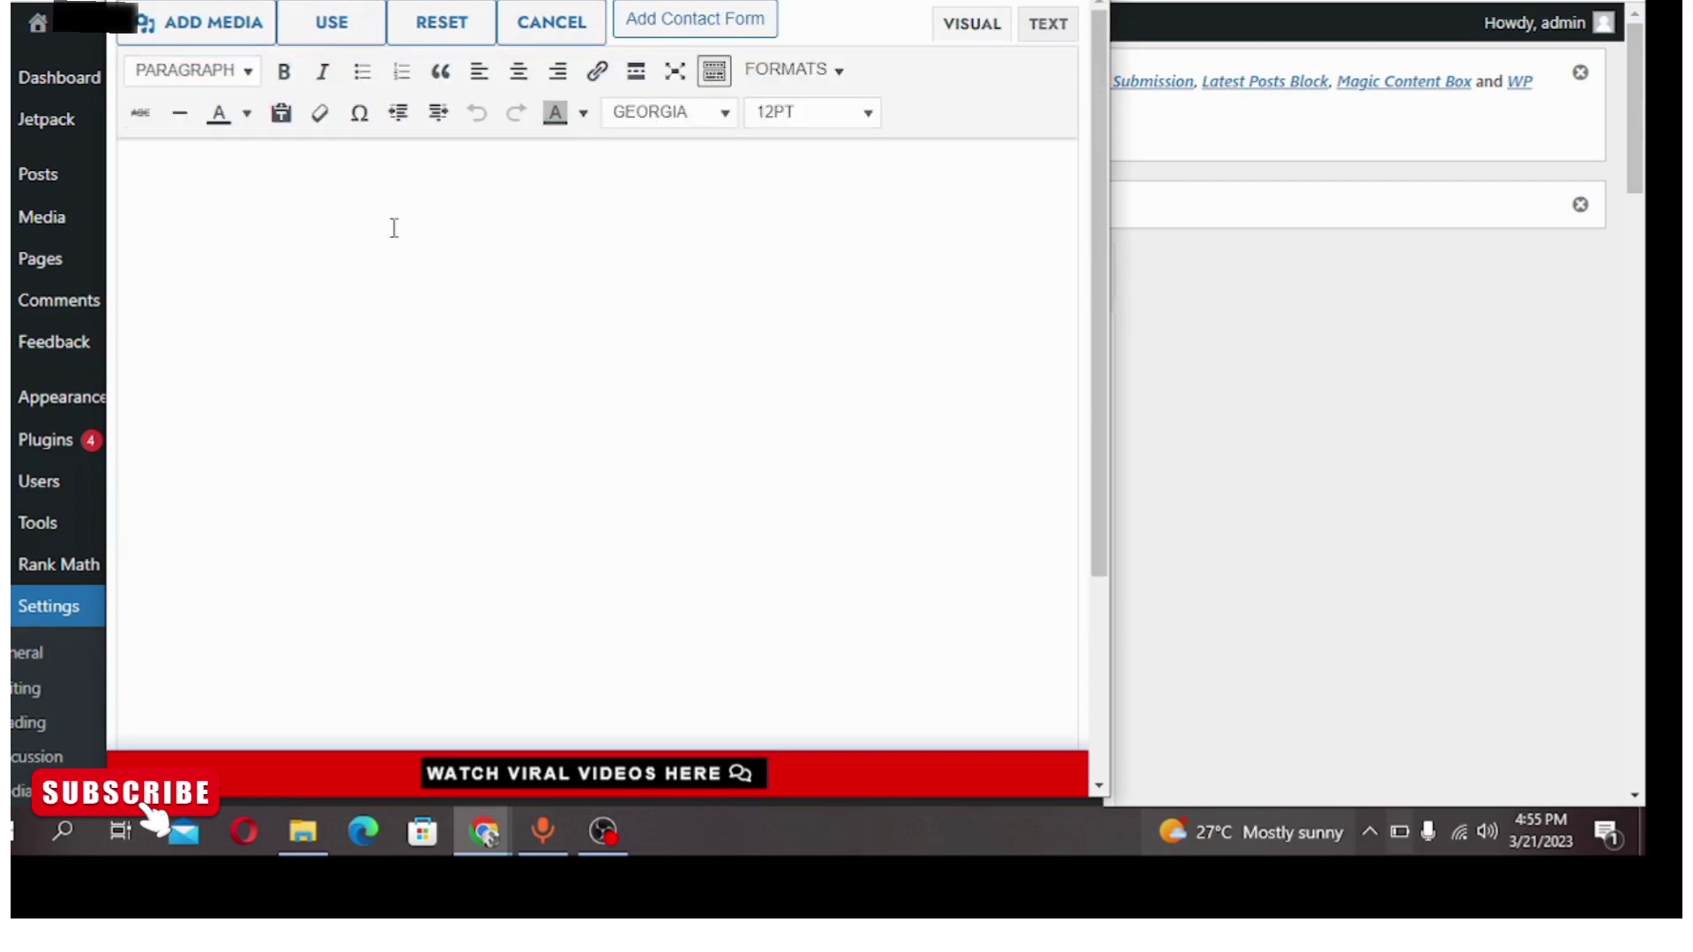
{"action": "left_click", "coordinate": [396, 221]}
{"action": "type", "text": "Watch Video"}
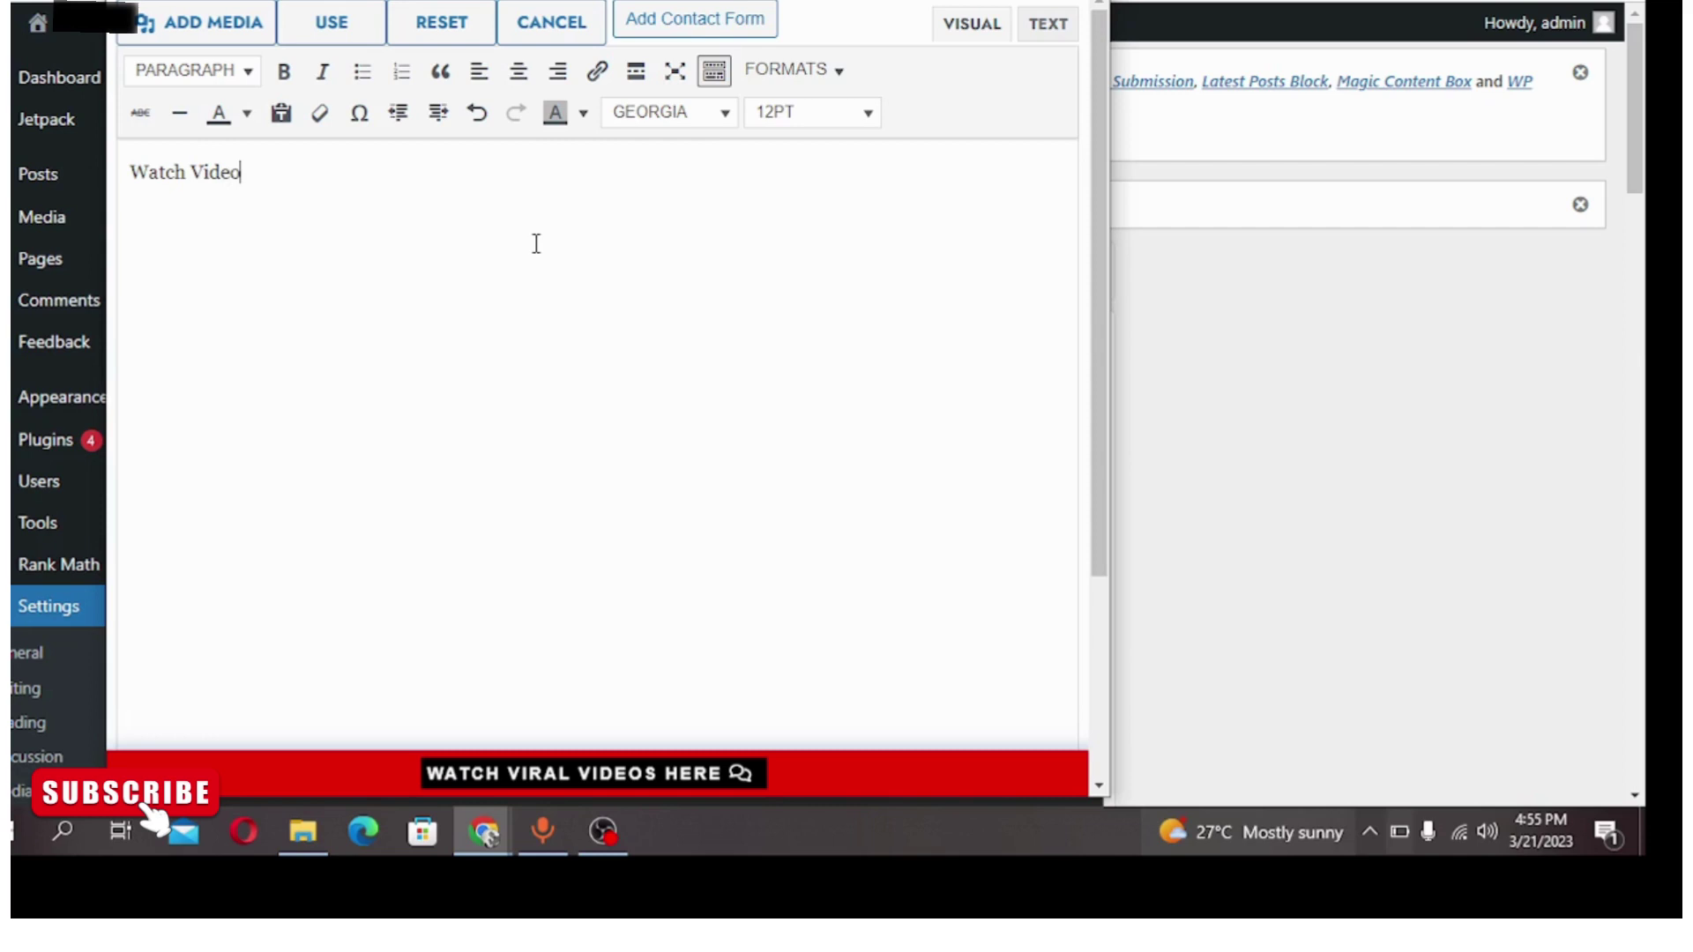
{"action": "type", "text": " here"}
{"action": "key", "text": "BackSpace"}
{"action": "key", "text": "BackSpace"}
{"action": "key", "text": "BackSpace"}
{"action": "key", "text": "BackSpace"}
{"action": "type", "text": "Here"}
Make 'Watch Video Here' a bold, centred Heading 2 coloured red
{"action": "left_click_drag", "start_coordinate": [291, 172], "coordinate": [129, 172]}
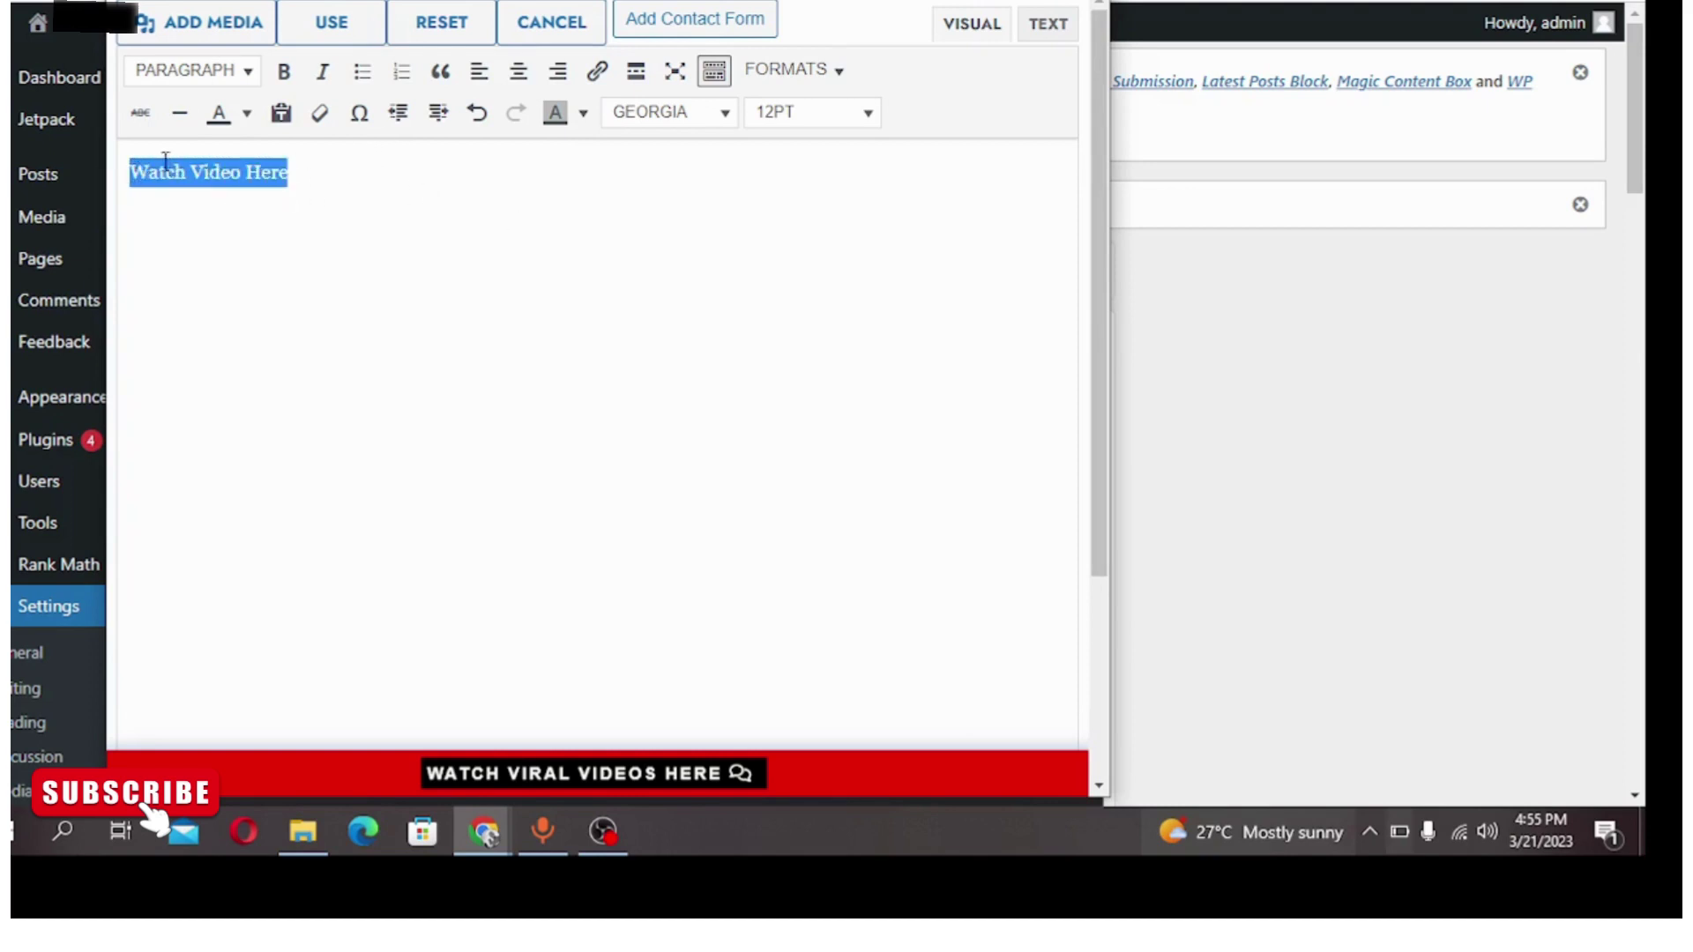
{"action": "left_click", "coordinate": [283, 70]}
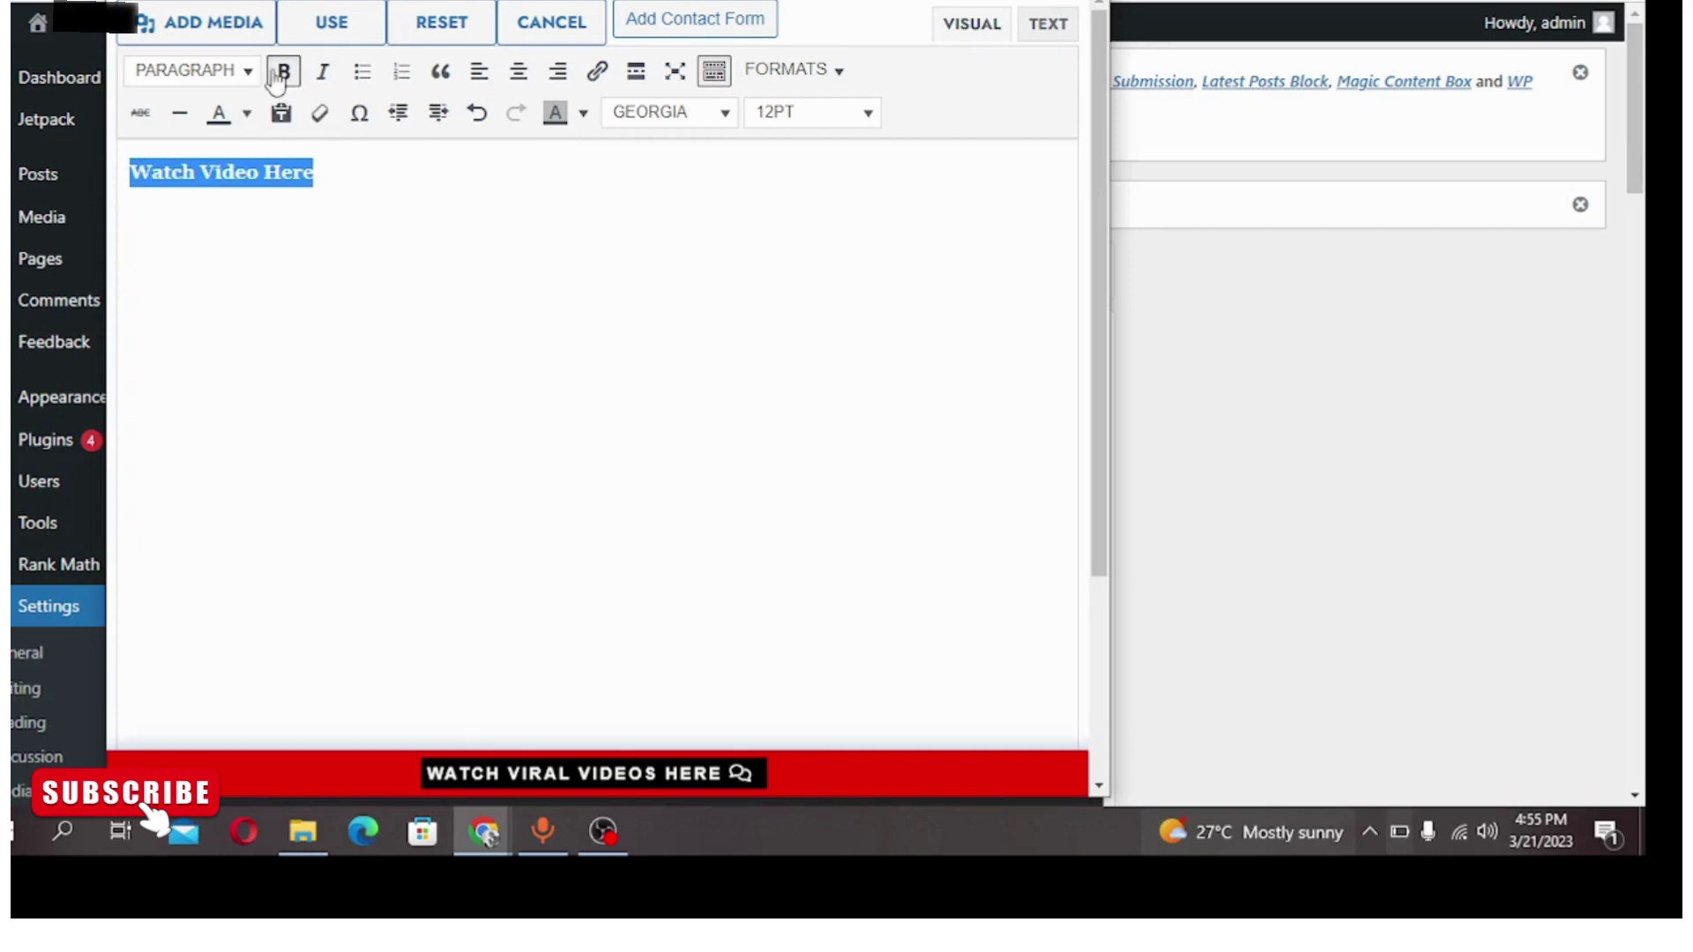
{"action": "left_click", "coordinate": [239, 80]}
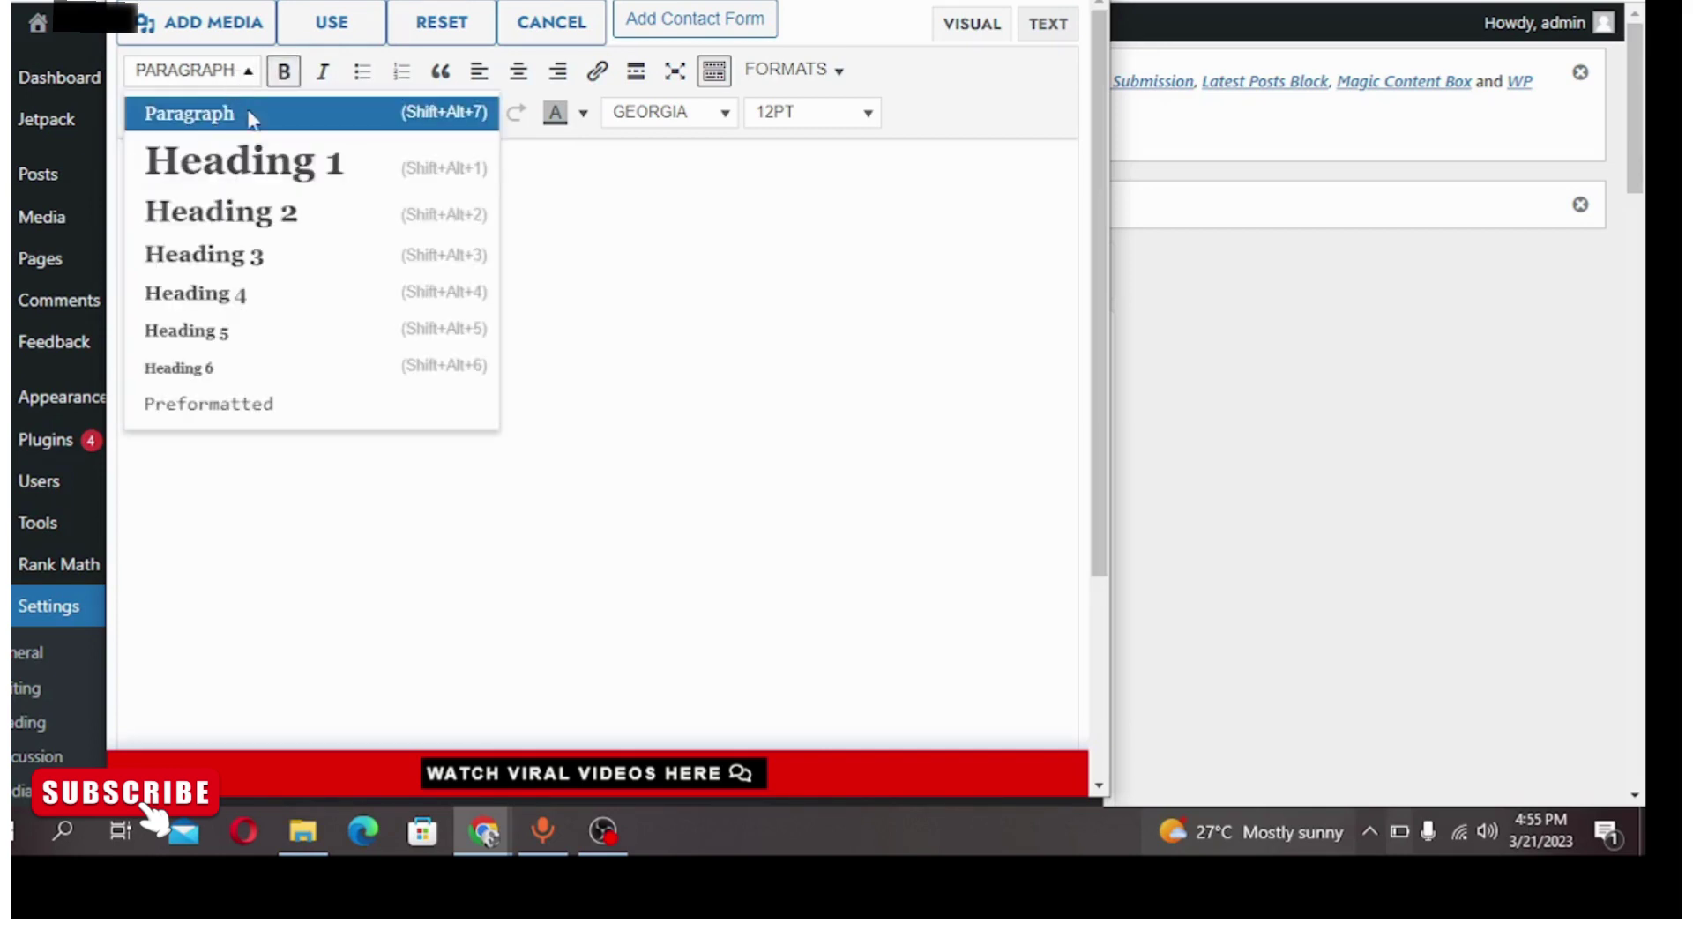
{"action": "left_click", "coordinate": [257, 228]}
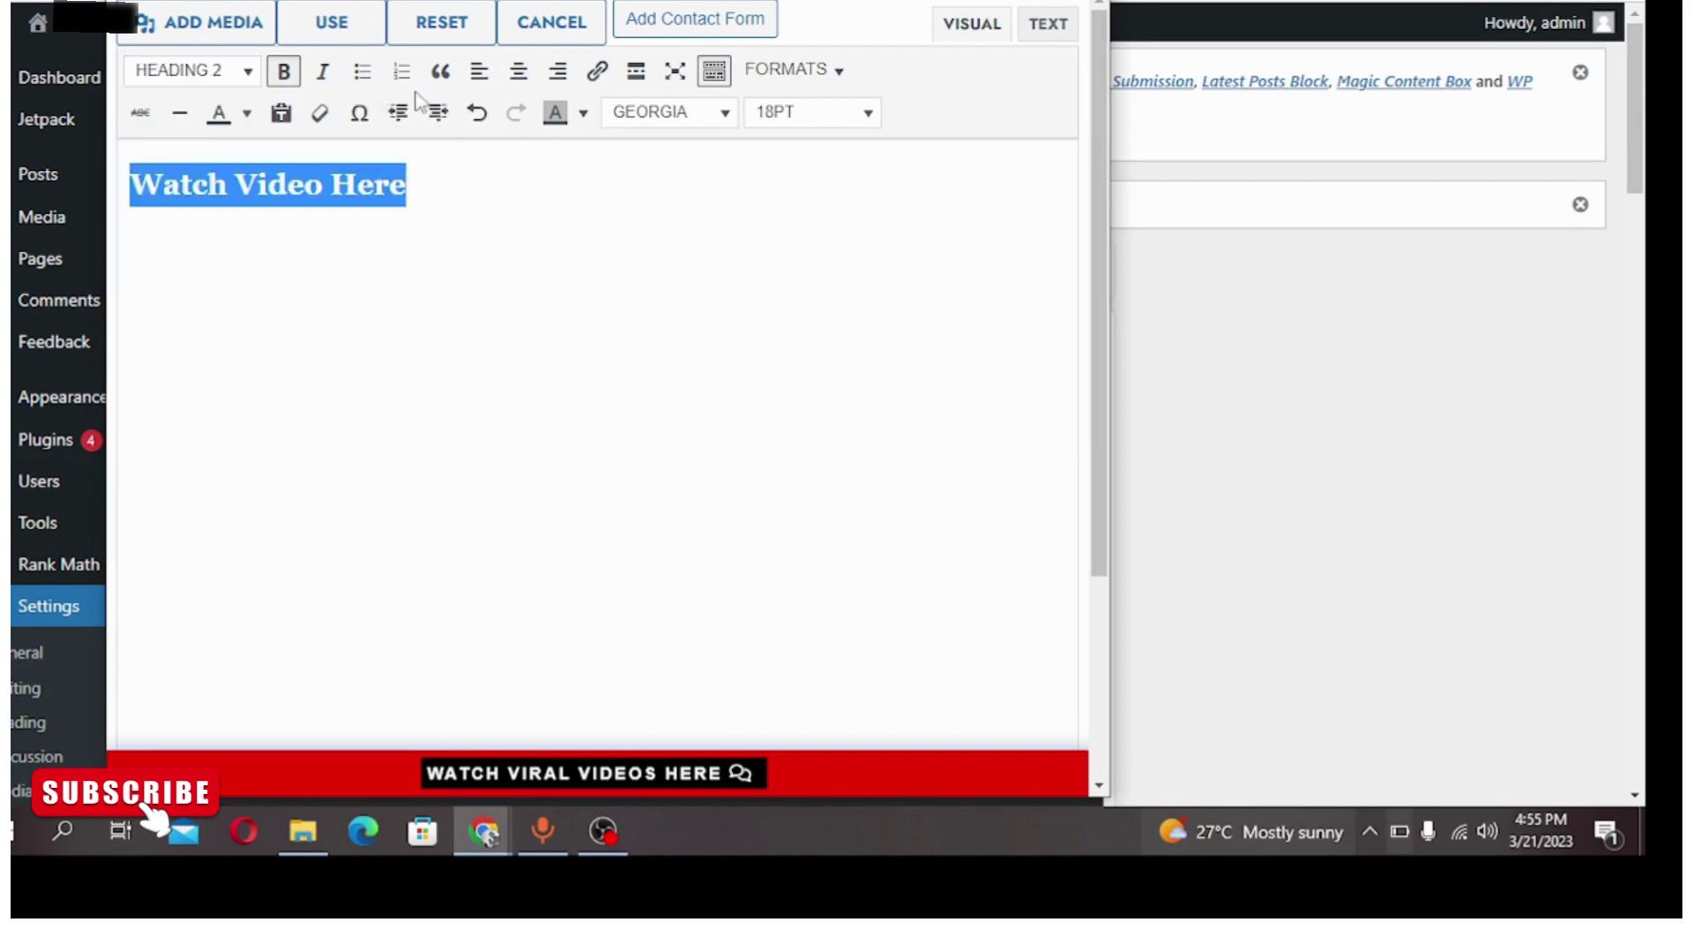
{"action": "left_click", "coordinate": [518, 71]}
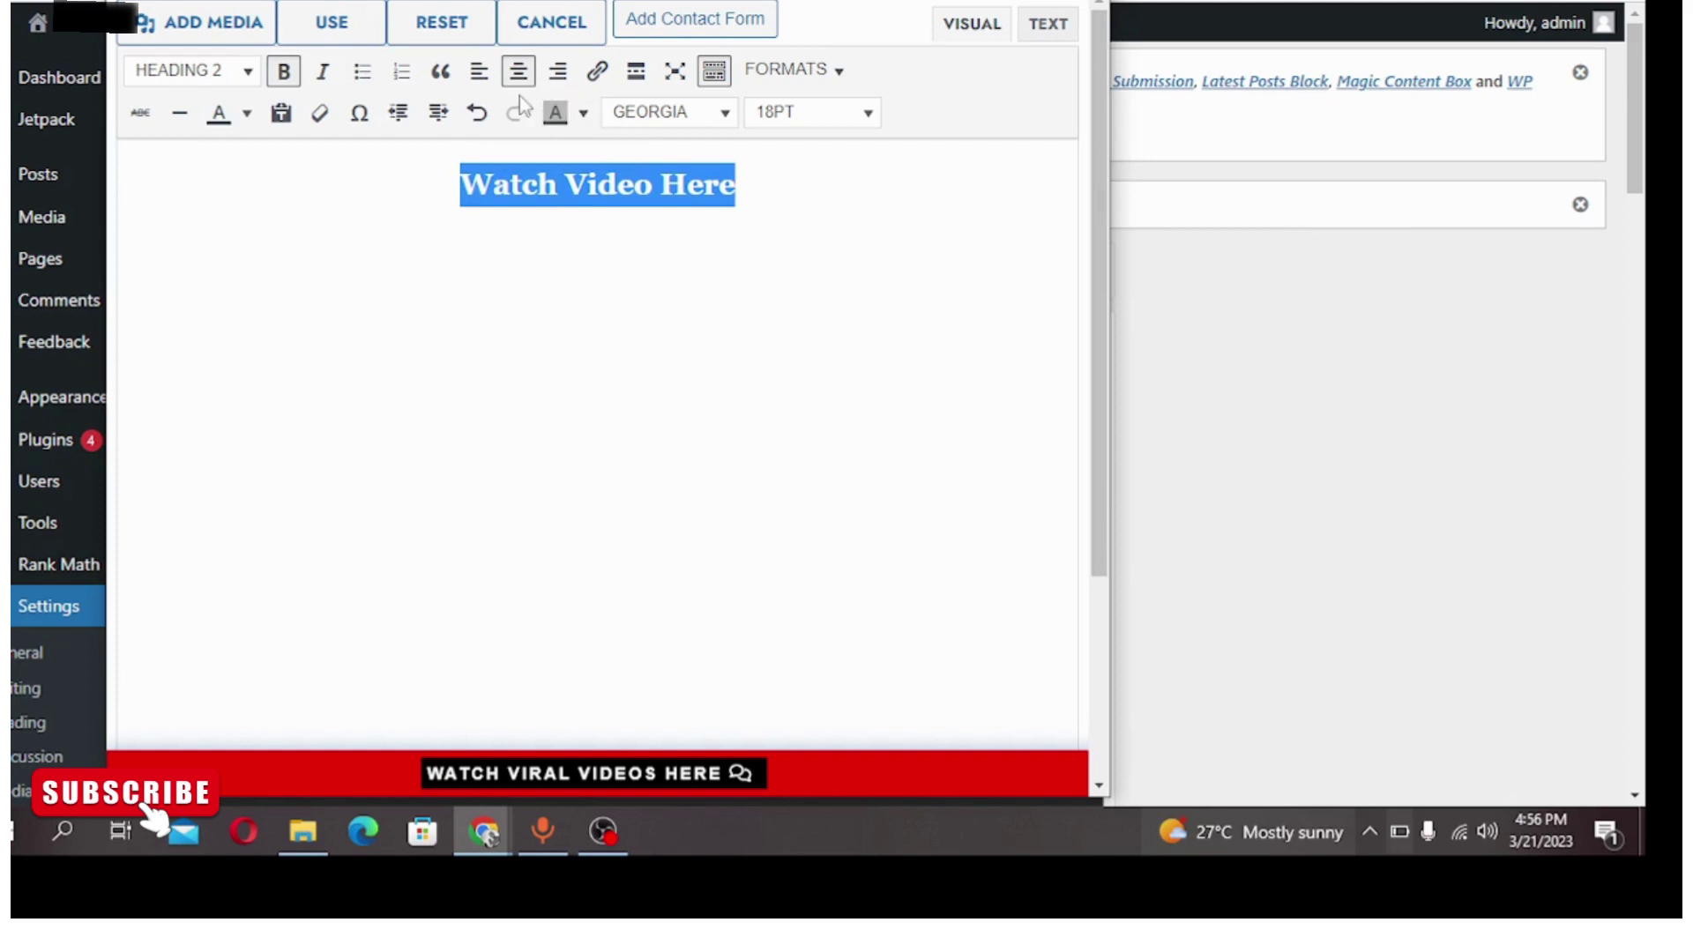
{"action": "left_click", "coordinate": [247, 113]}
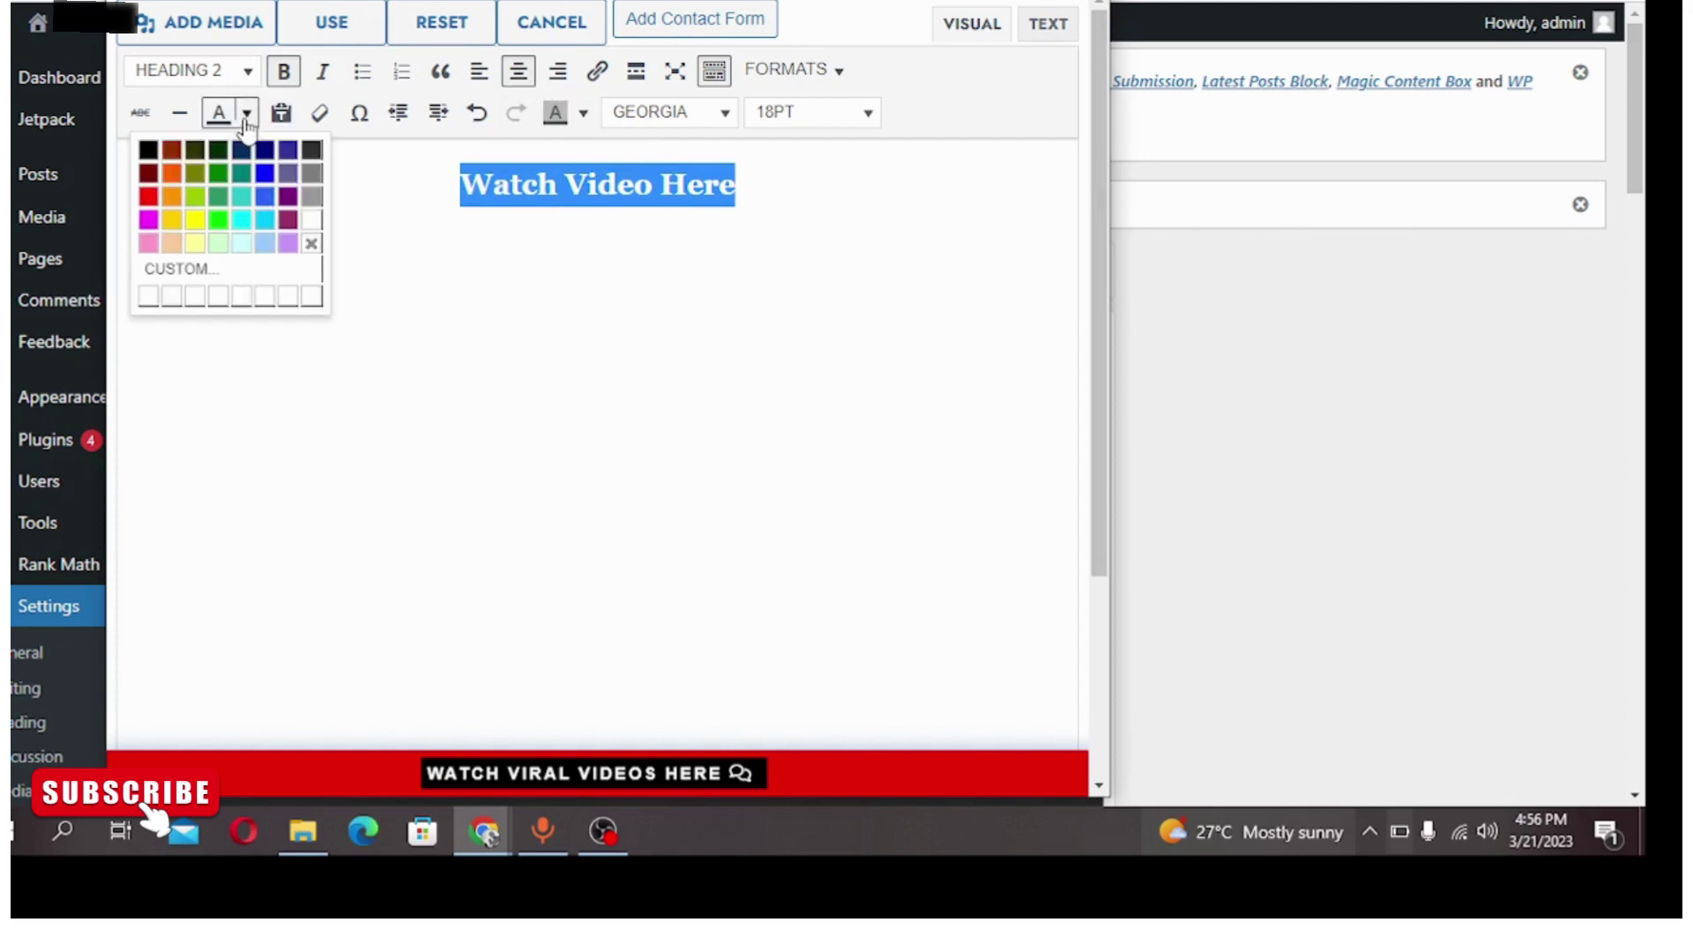
{"action": "left_click", "coordinate": [148, 205]}
{"action": "left_click", "coordinate": [172, 212]}
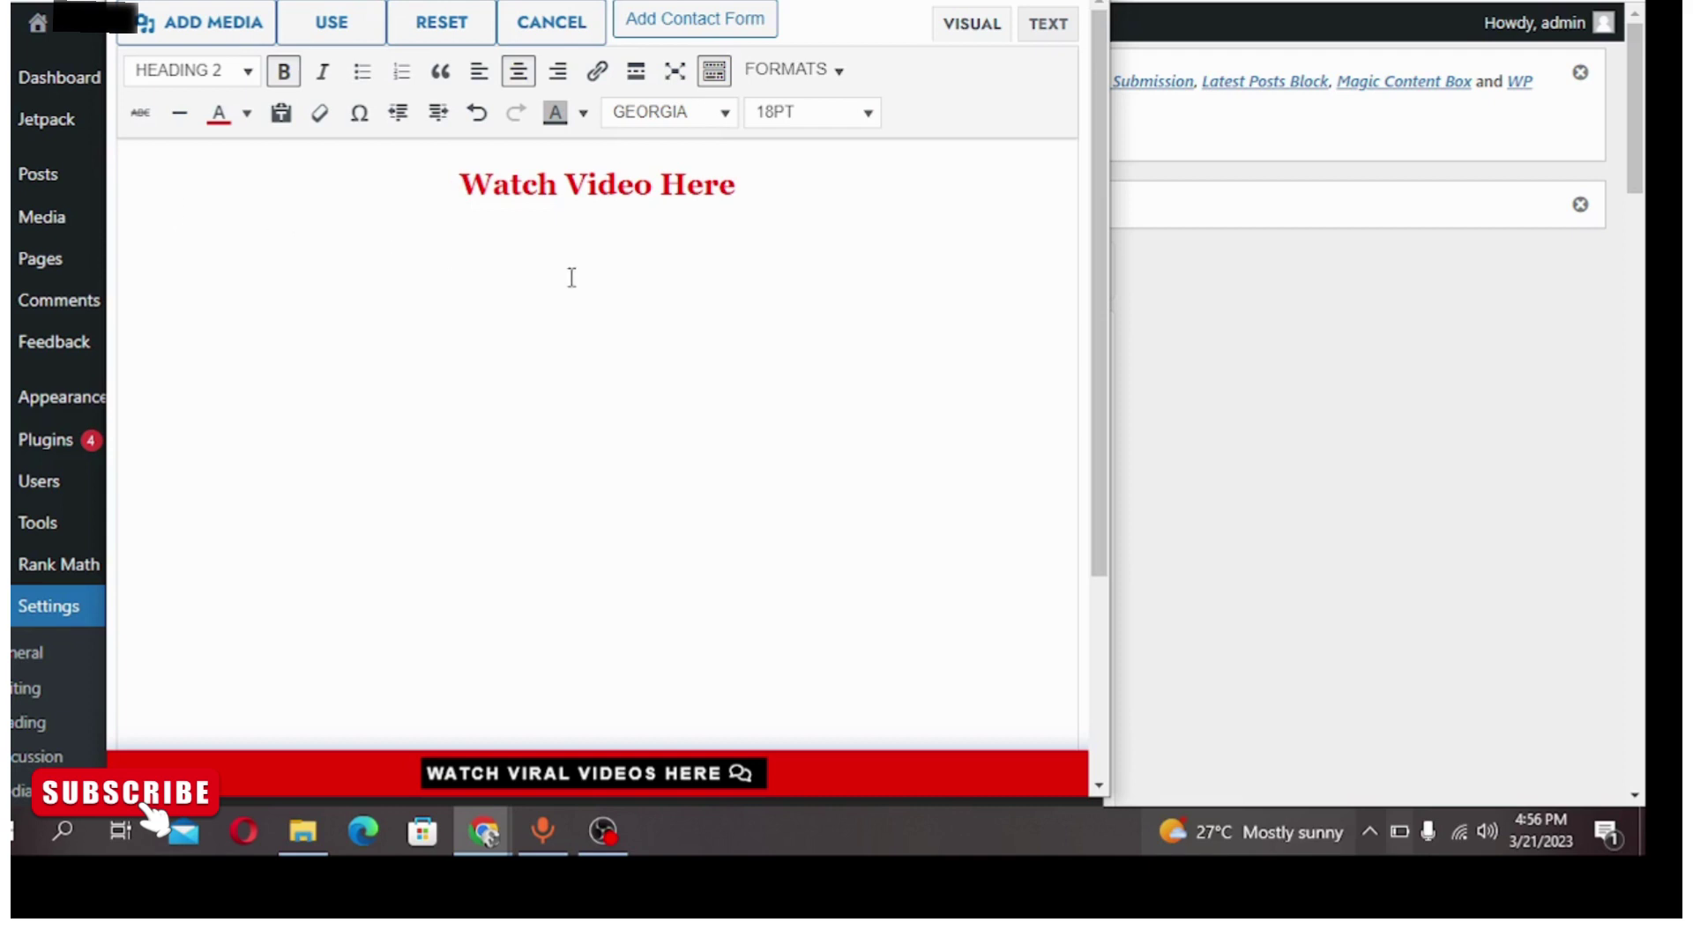
Link the heading to the copied incomingmeritmaternal.com/qgje9wui URL and insert its HTML into Block 11
{"action": "left_click_drag", "start_coordinate": [455, 182], "coordinate": [758, 176]}
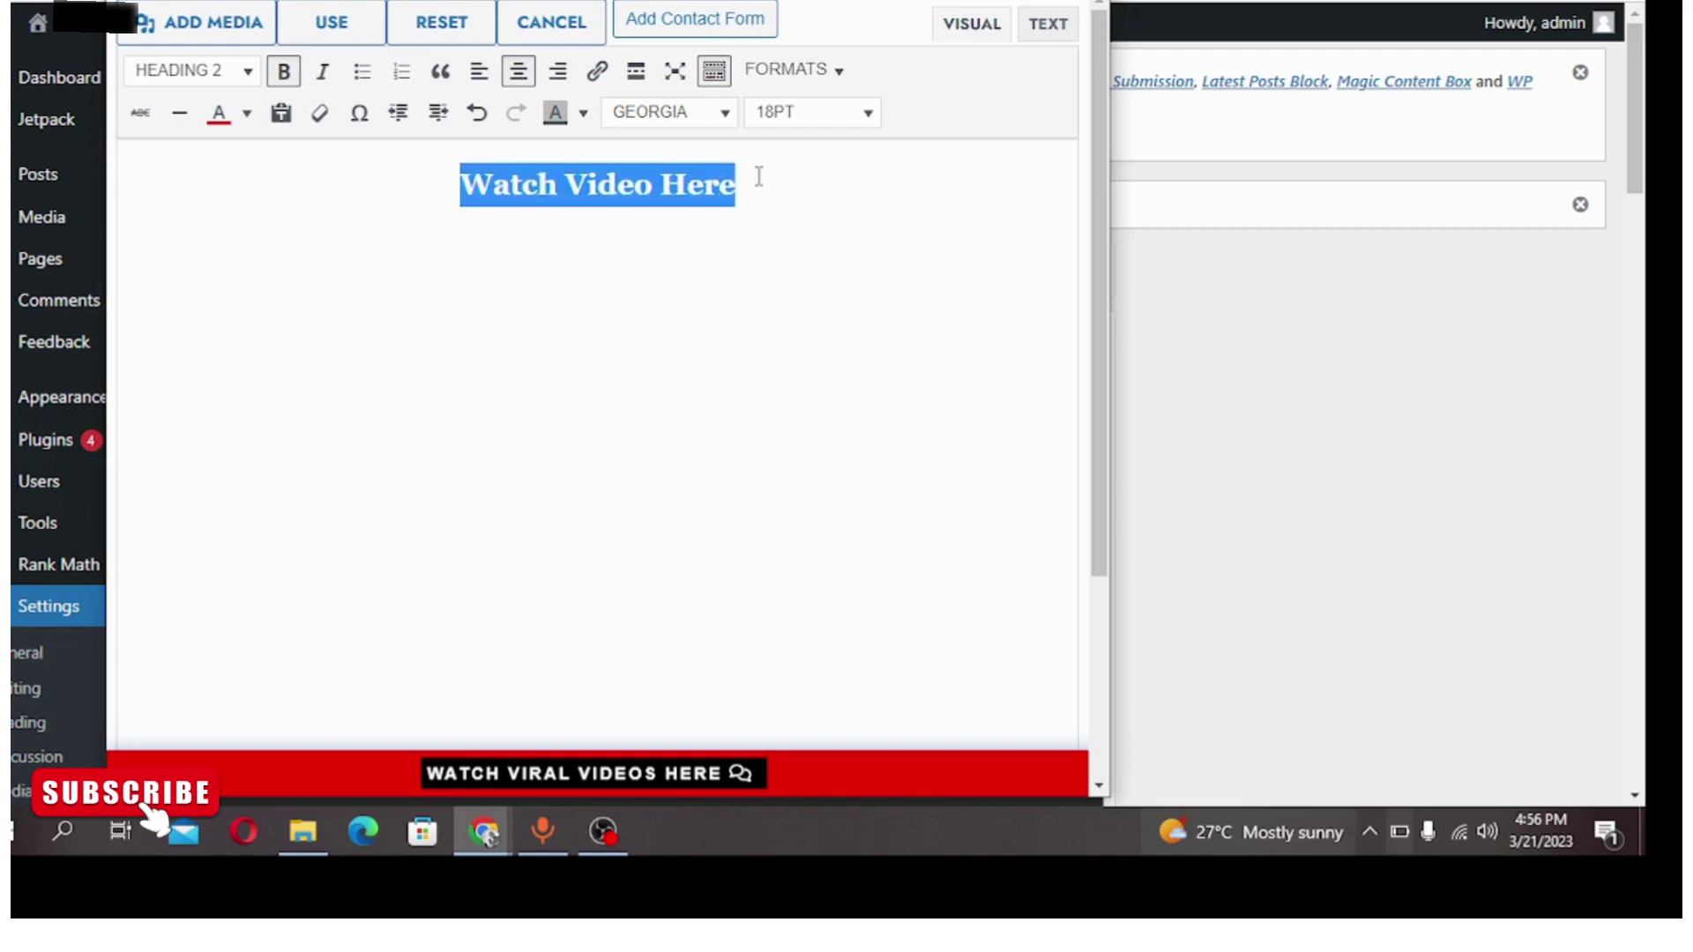
{"action": "left_click", "coordinate": [597, 71]}
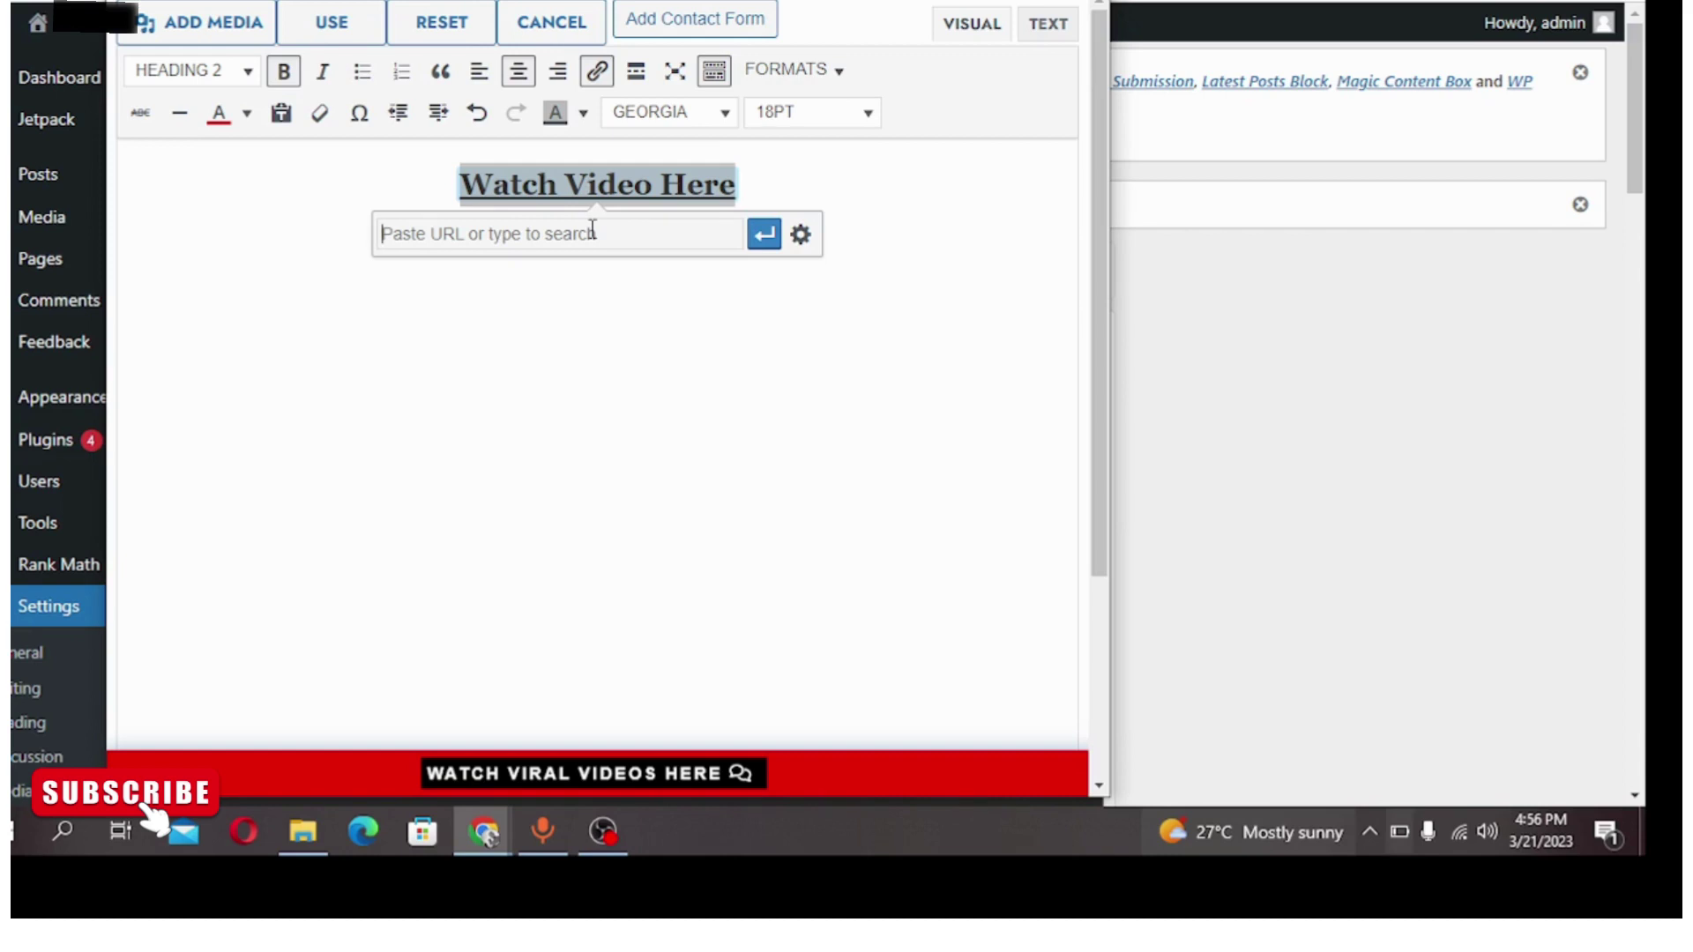
{"action": "key", "text": "super+v"}
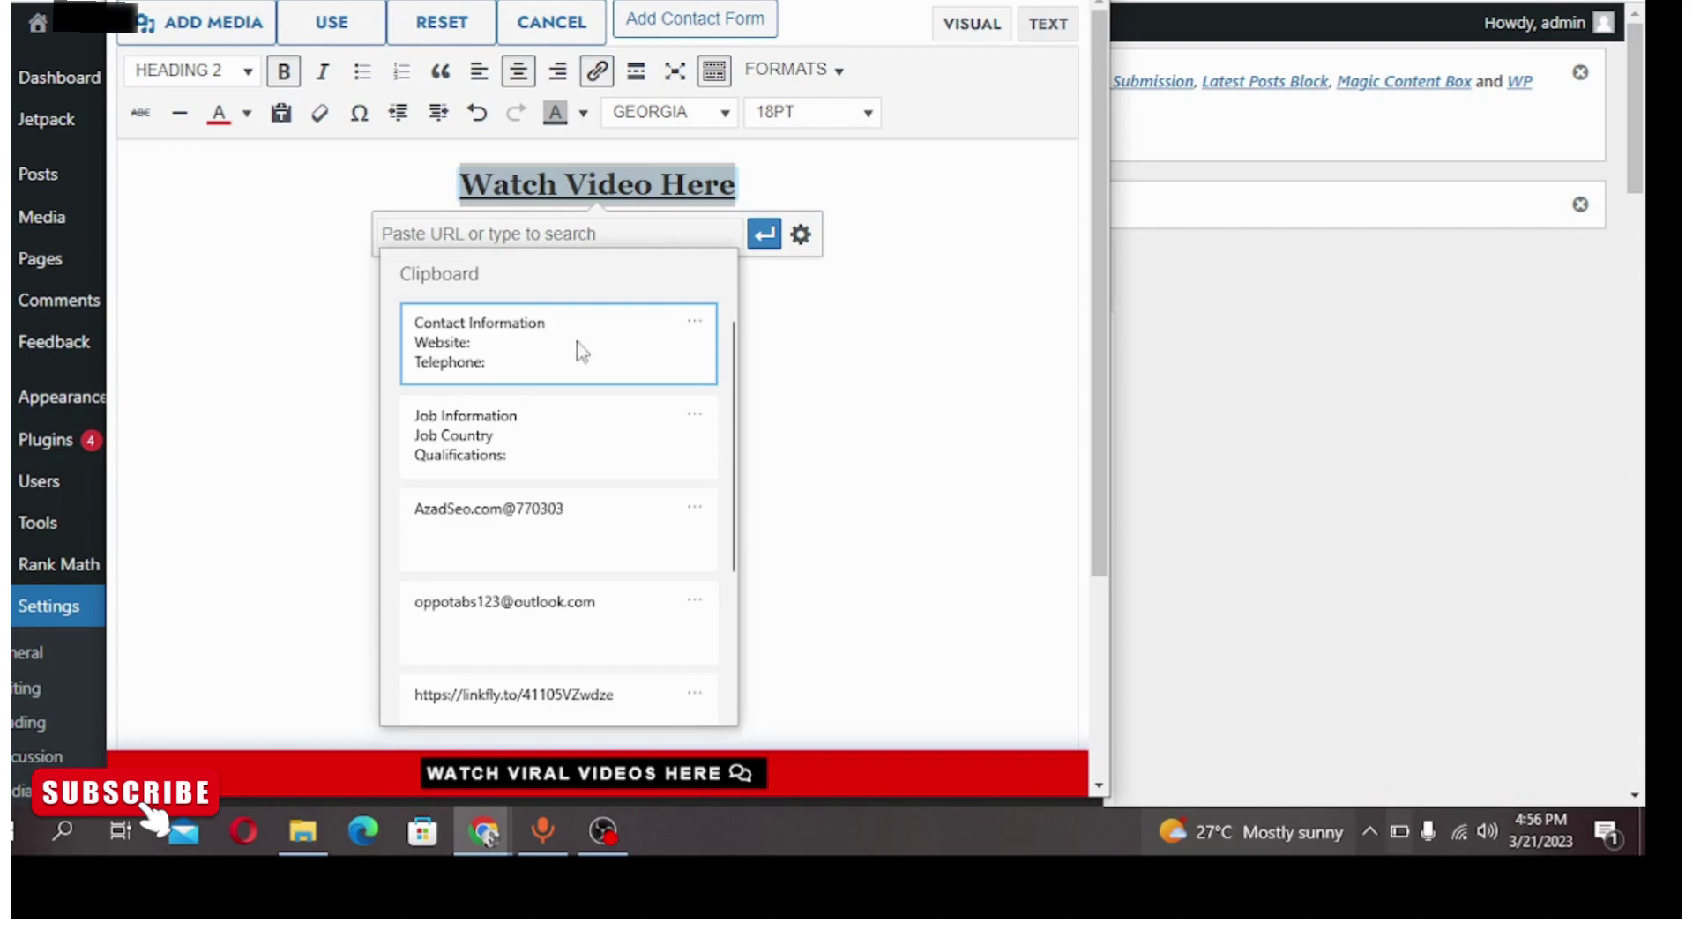
{"action": "scroll", "coordinate": [582, 546], "scroll_direction": "down", "scroll_amount": 3}
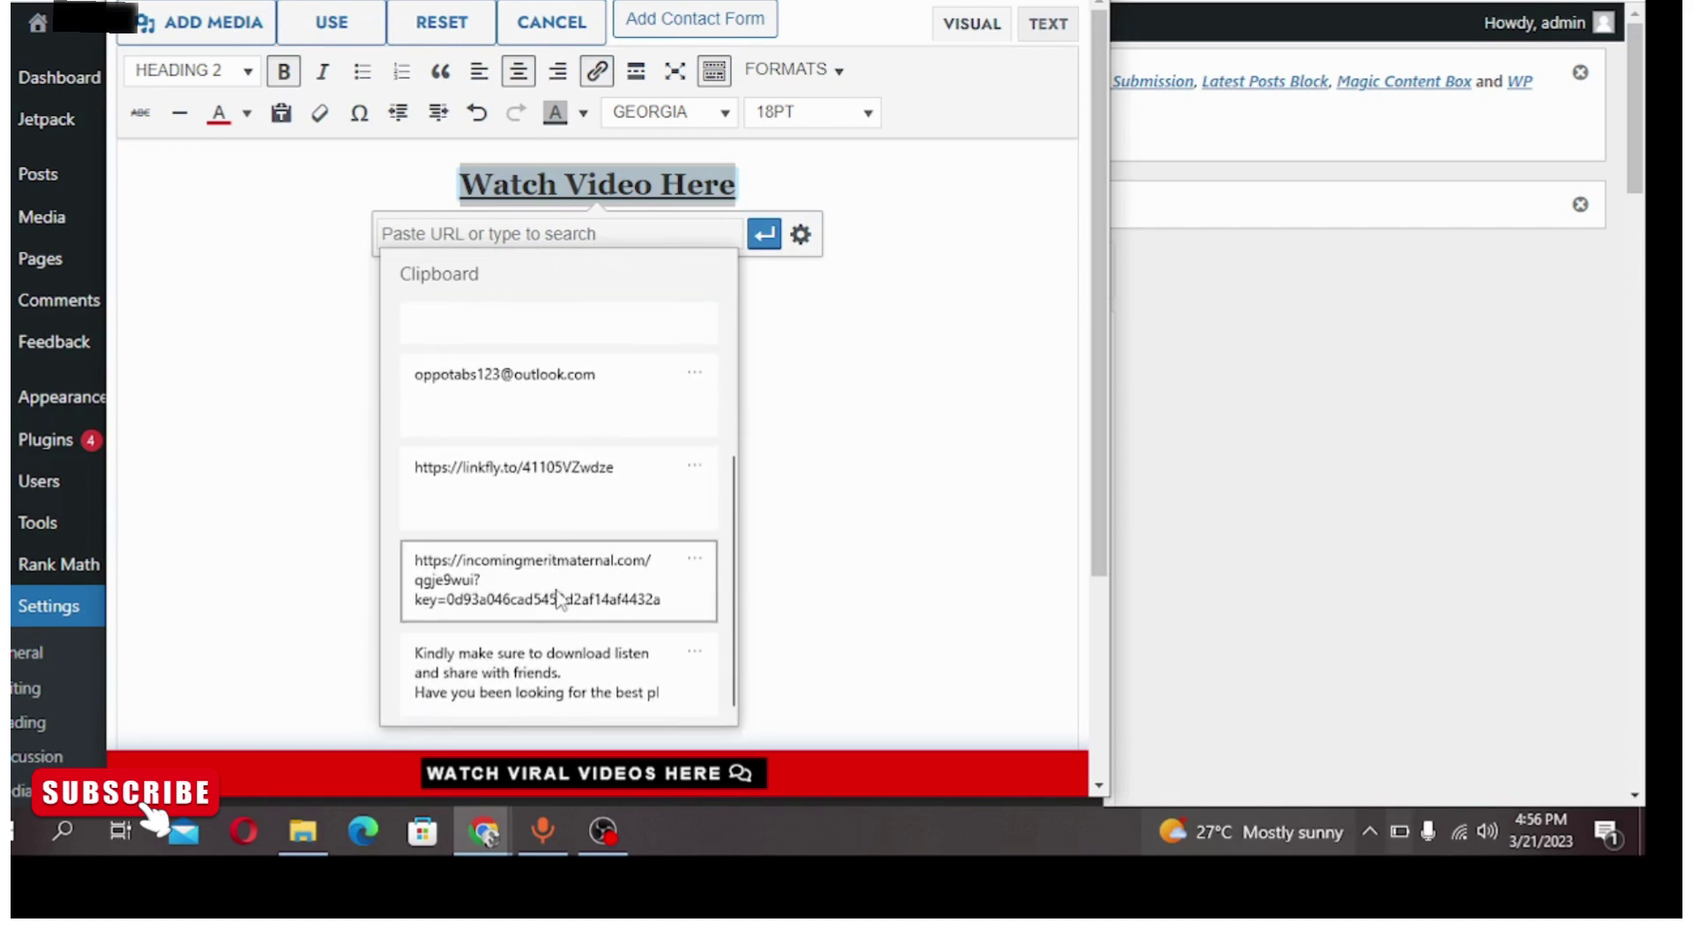
{"action": "left_click", "coordinate": [557, 595]}
{"action": "left_click", "coordinate": [763, 234]}
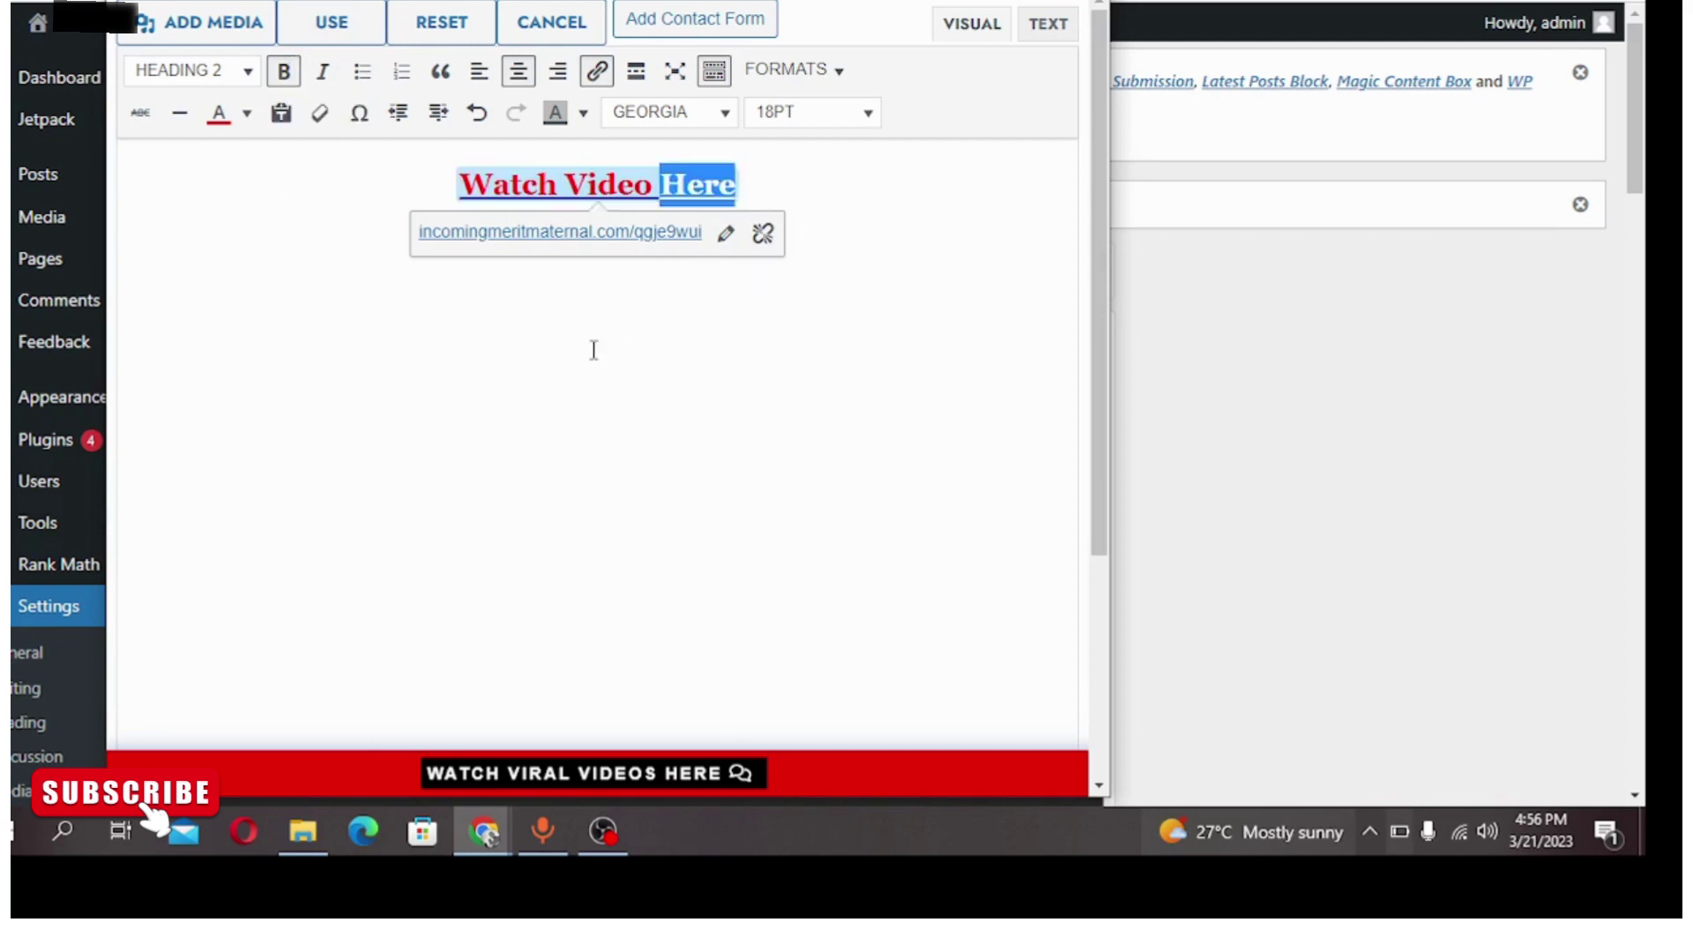
{"action": "left_click", "coordinate": [331, 33]}
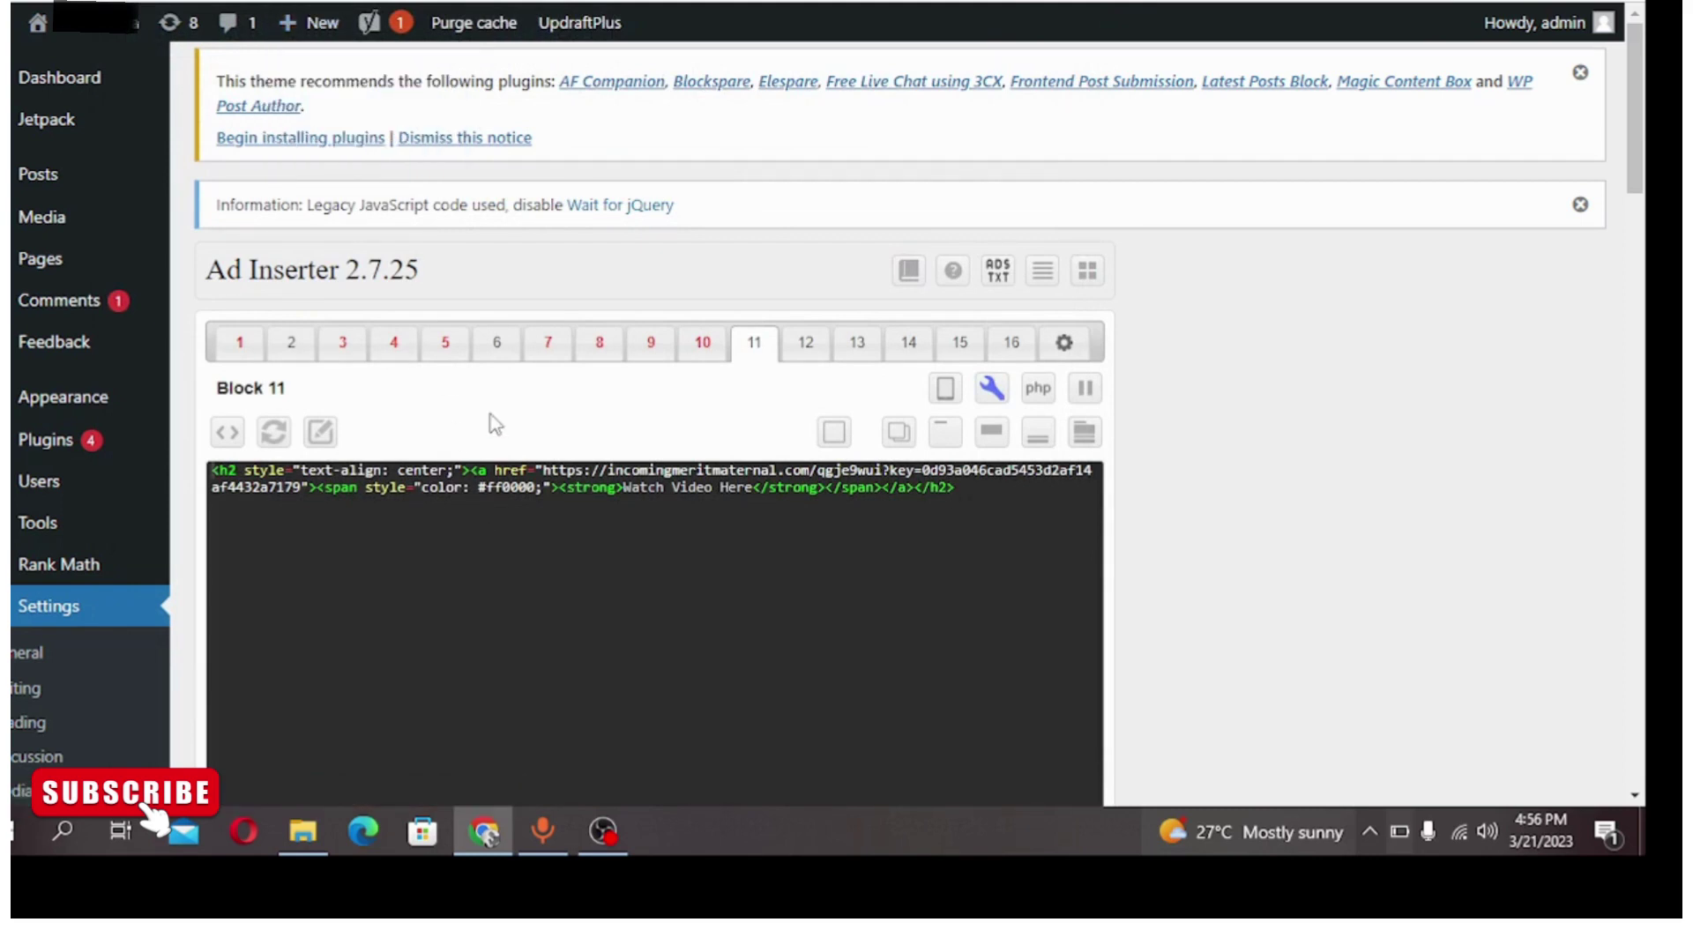
Scroll below Block 11's code box and open the Insertion position list
{"action": "scroll", "coordinate": [494, 424], "scroll_direction": "down", "scroll_amount": 1}
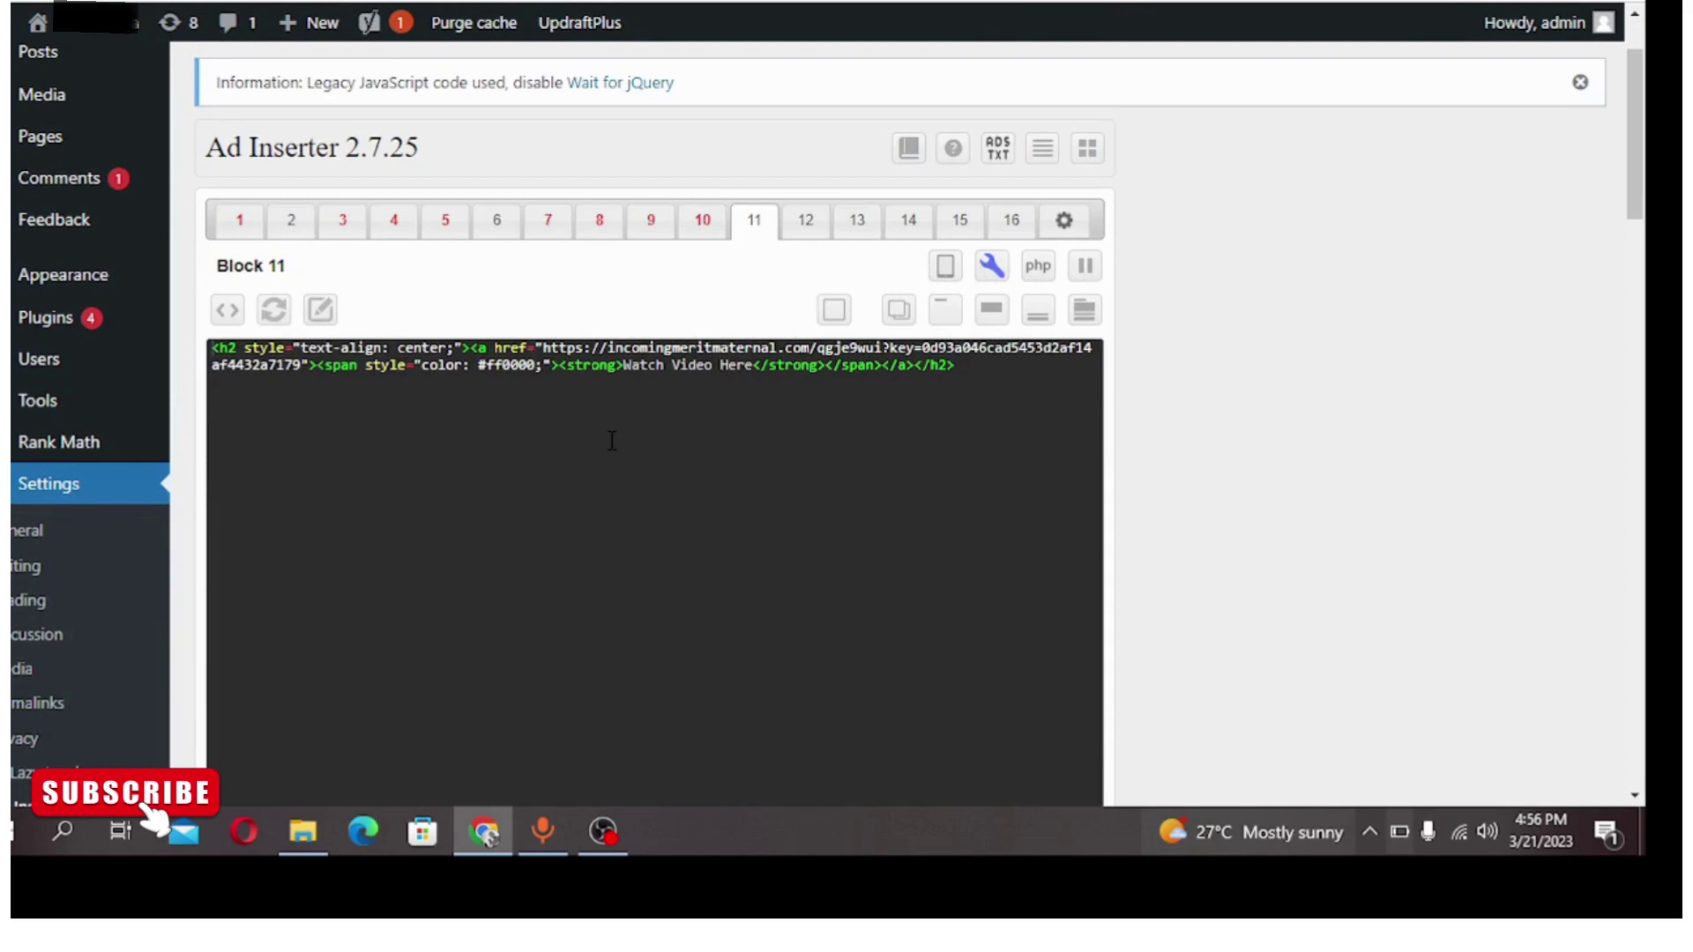
{"action": "scroll", "coordinate": [612, 441], "scroll_direction": "down", "scroll_amount": 5}
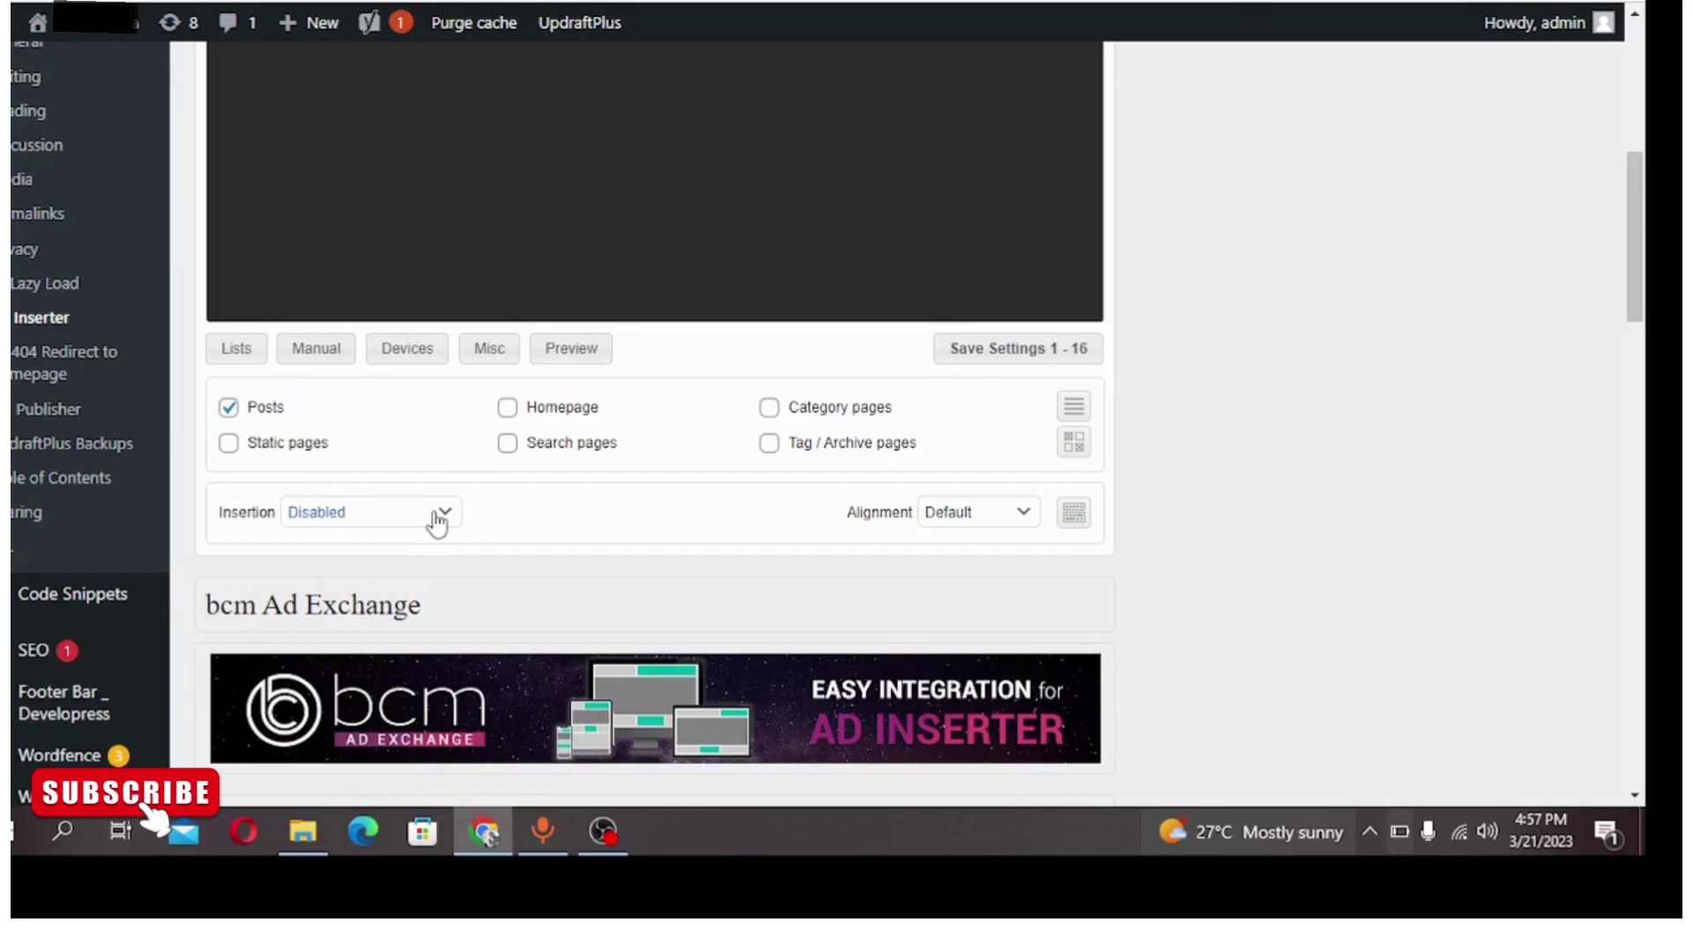
{"action": "left_click", "coordinate": [436, 517]}
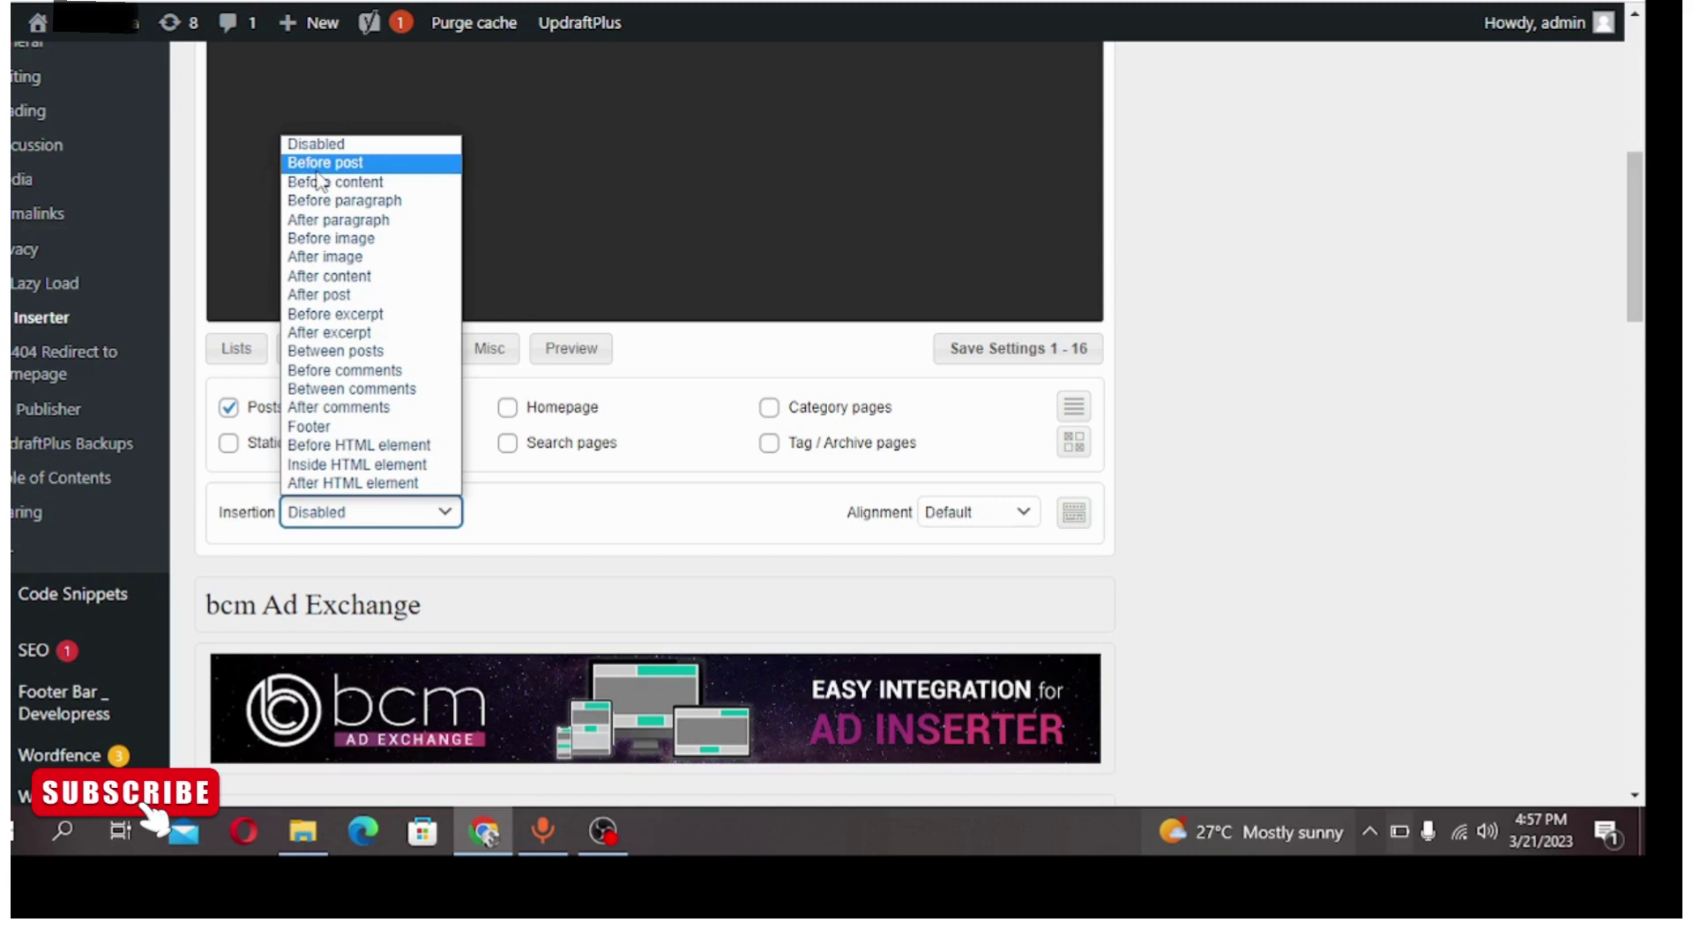
Set Block 11's insertion to Before paragraph with paragraph number 2
{"action": "left_click", "coordinate": [340, 201]}
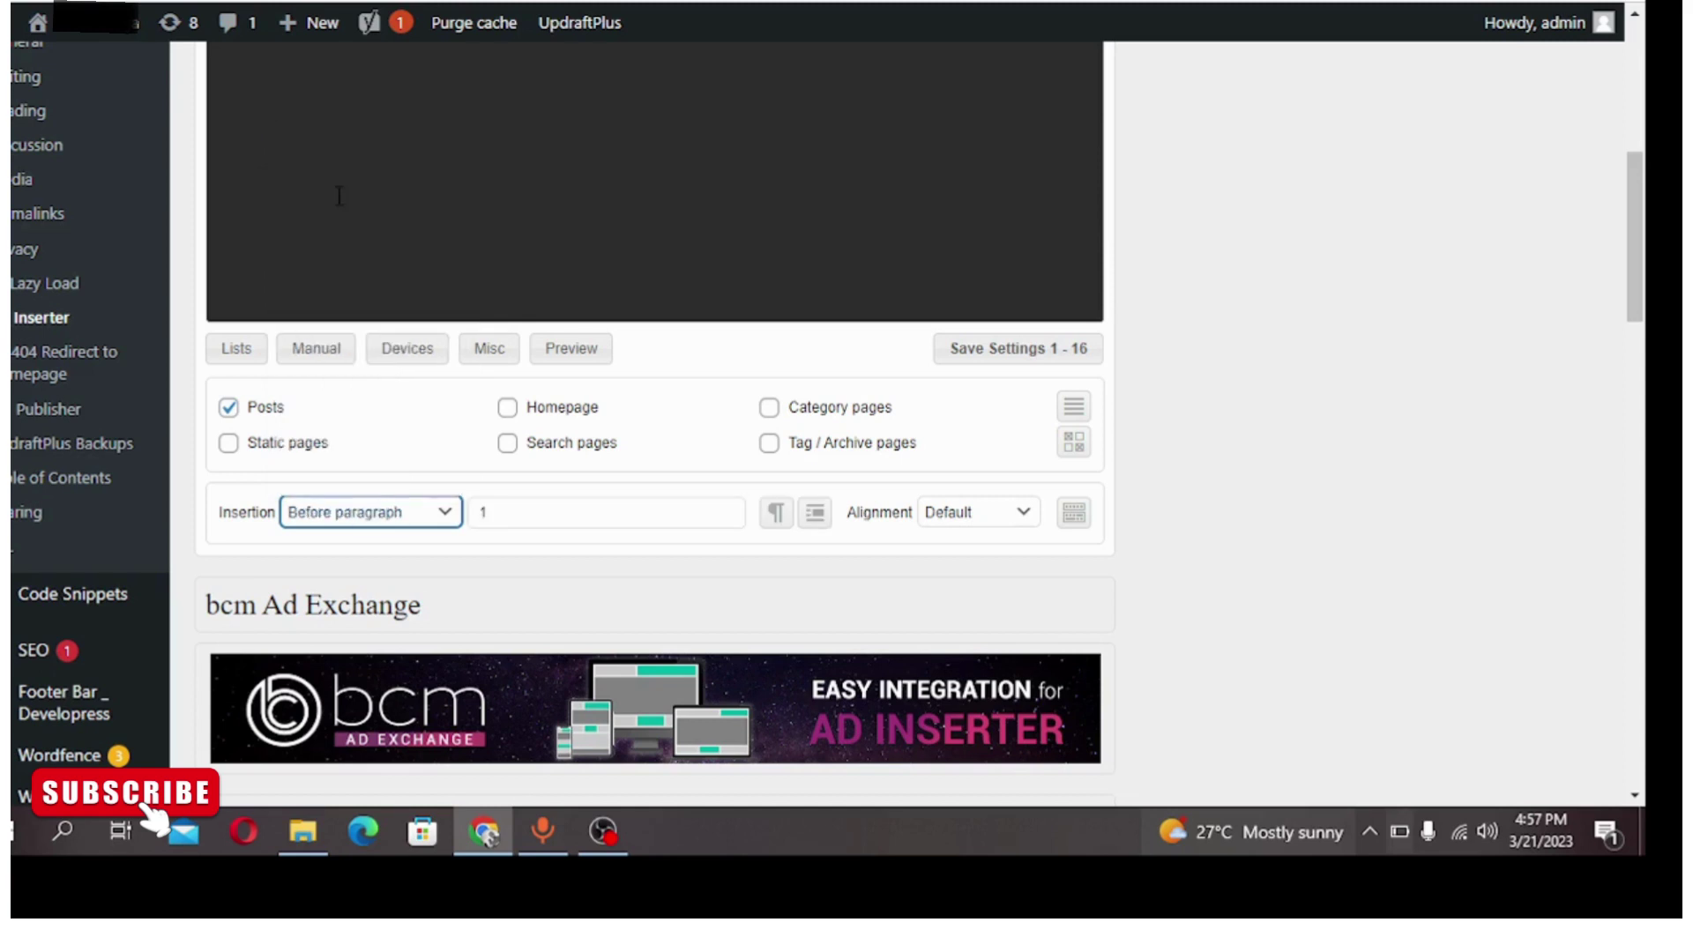
{"action": "left_click", "coordinate": [502, 510]}
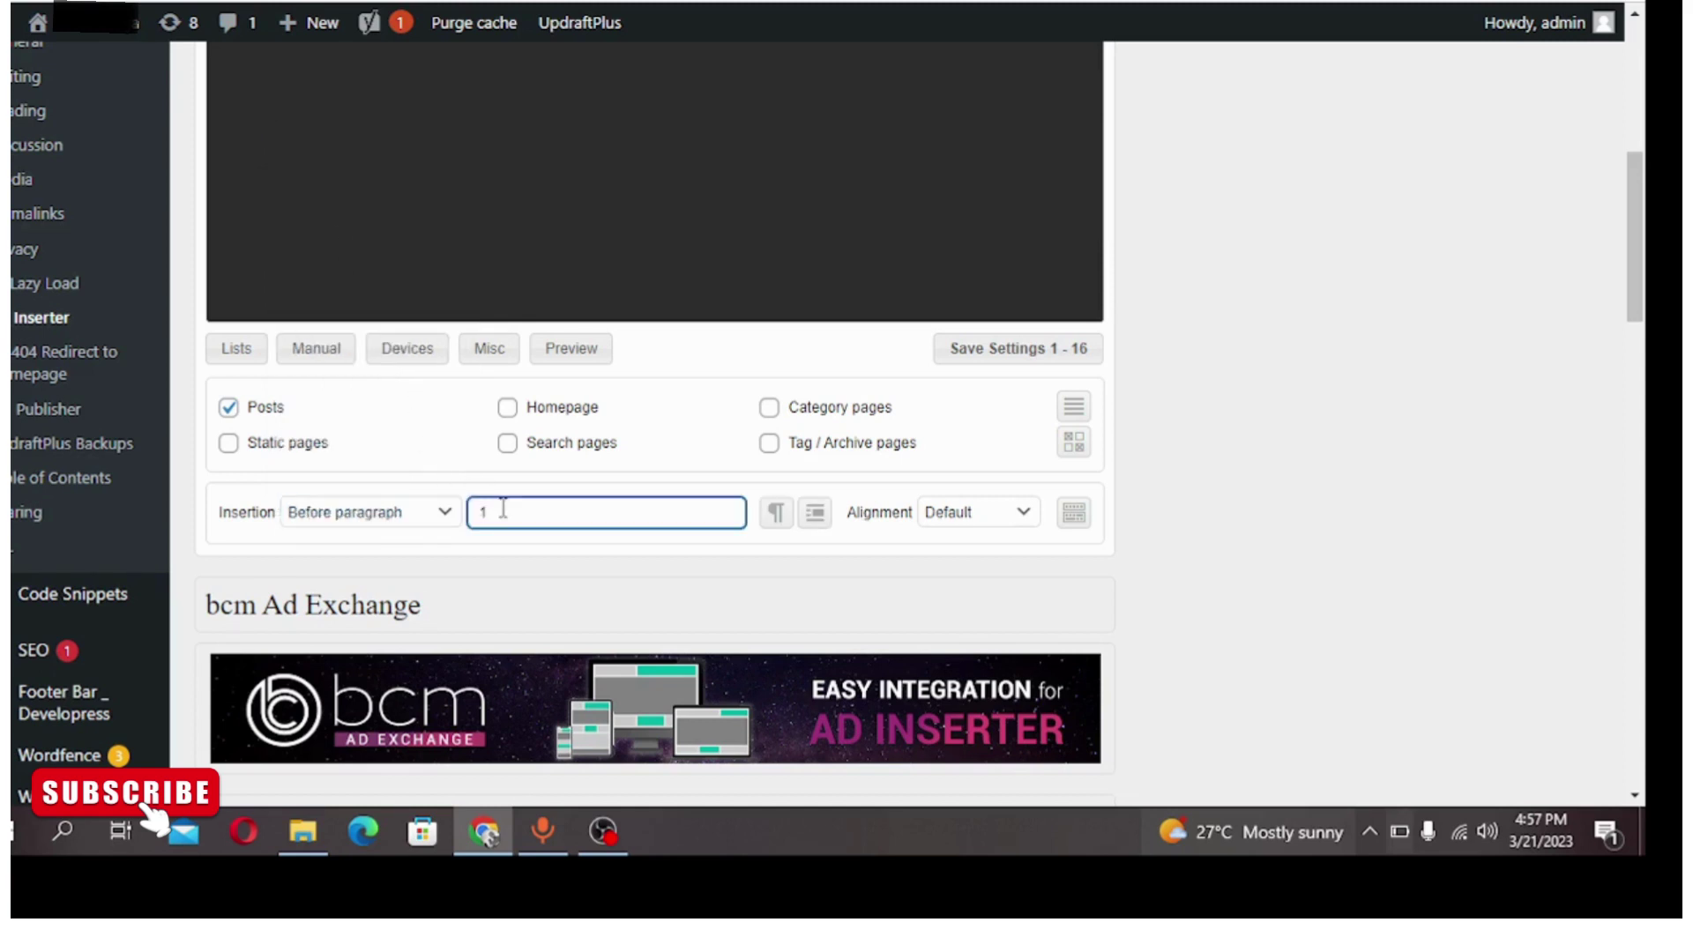
{"action": "key", "text": "BackSpace"}
{"action": "type", "text": "2"}
{"action": "left_click", "coordinate": [450, 515]}
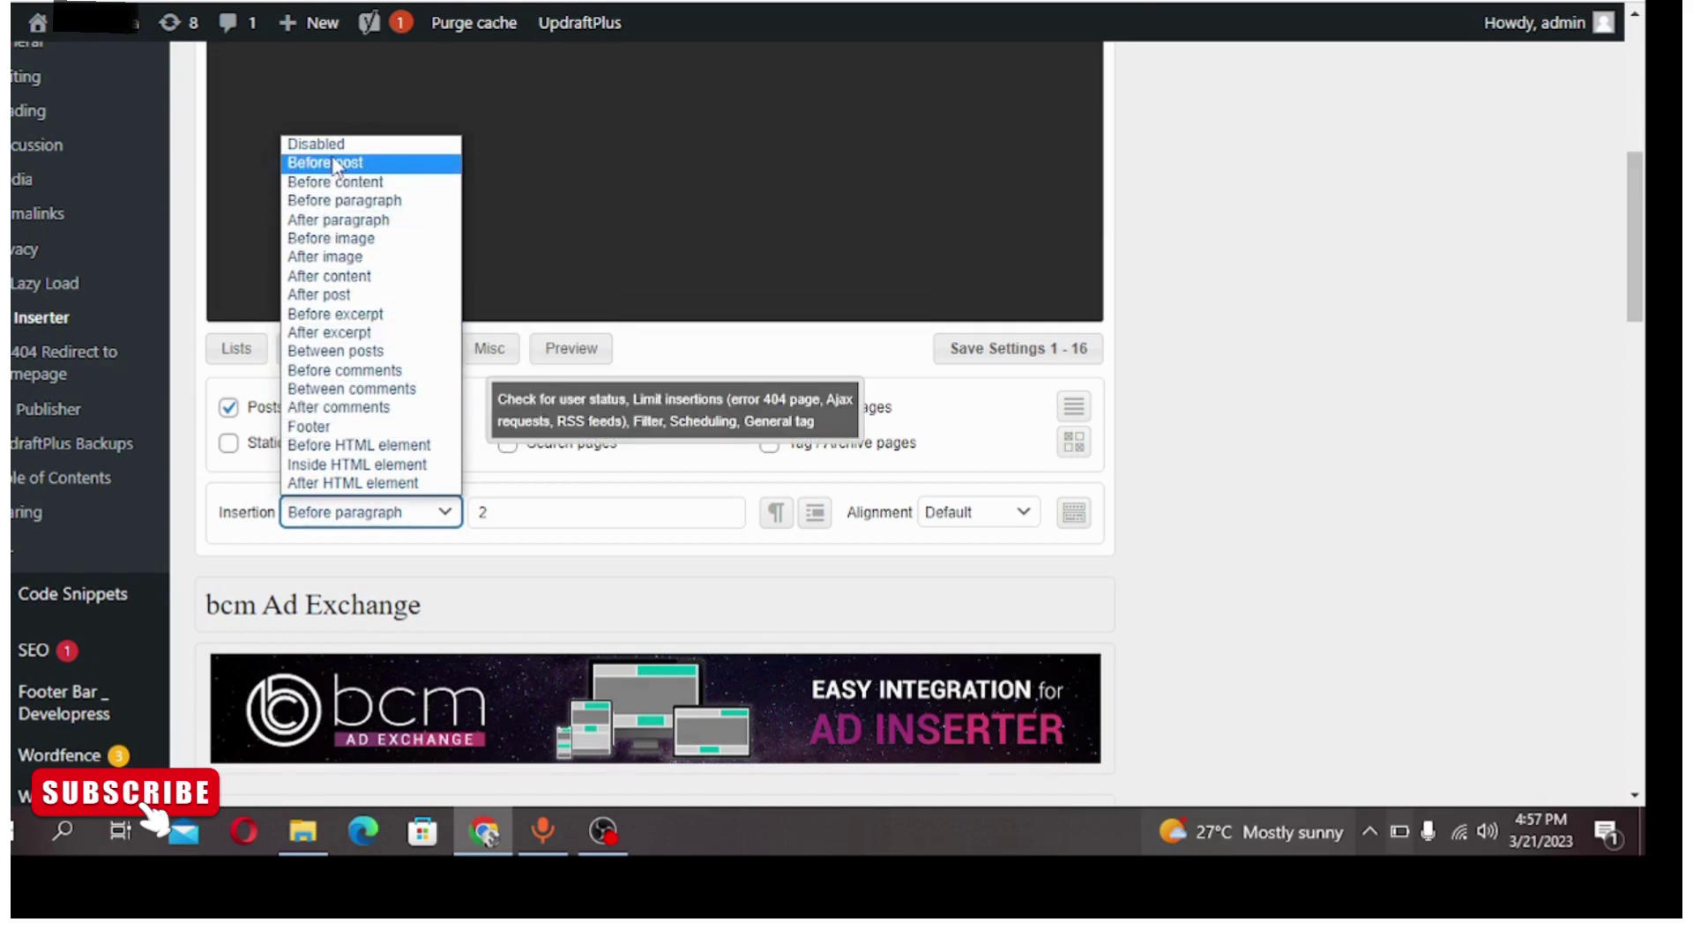
{"action": "scroll", "coordinate": [623, 196], "scroll_direction": "up", "scroll_amount": 4}
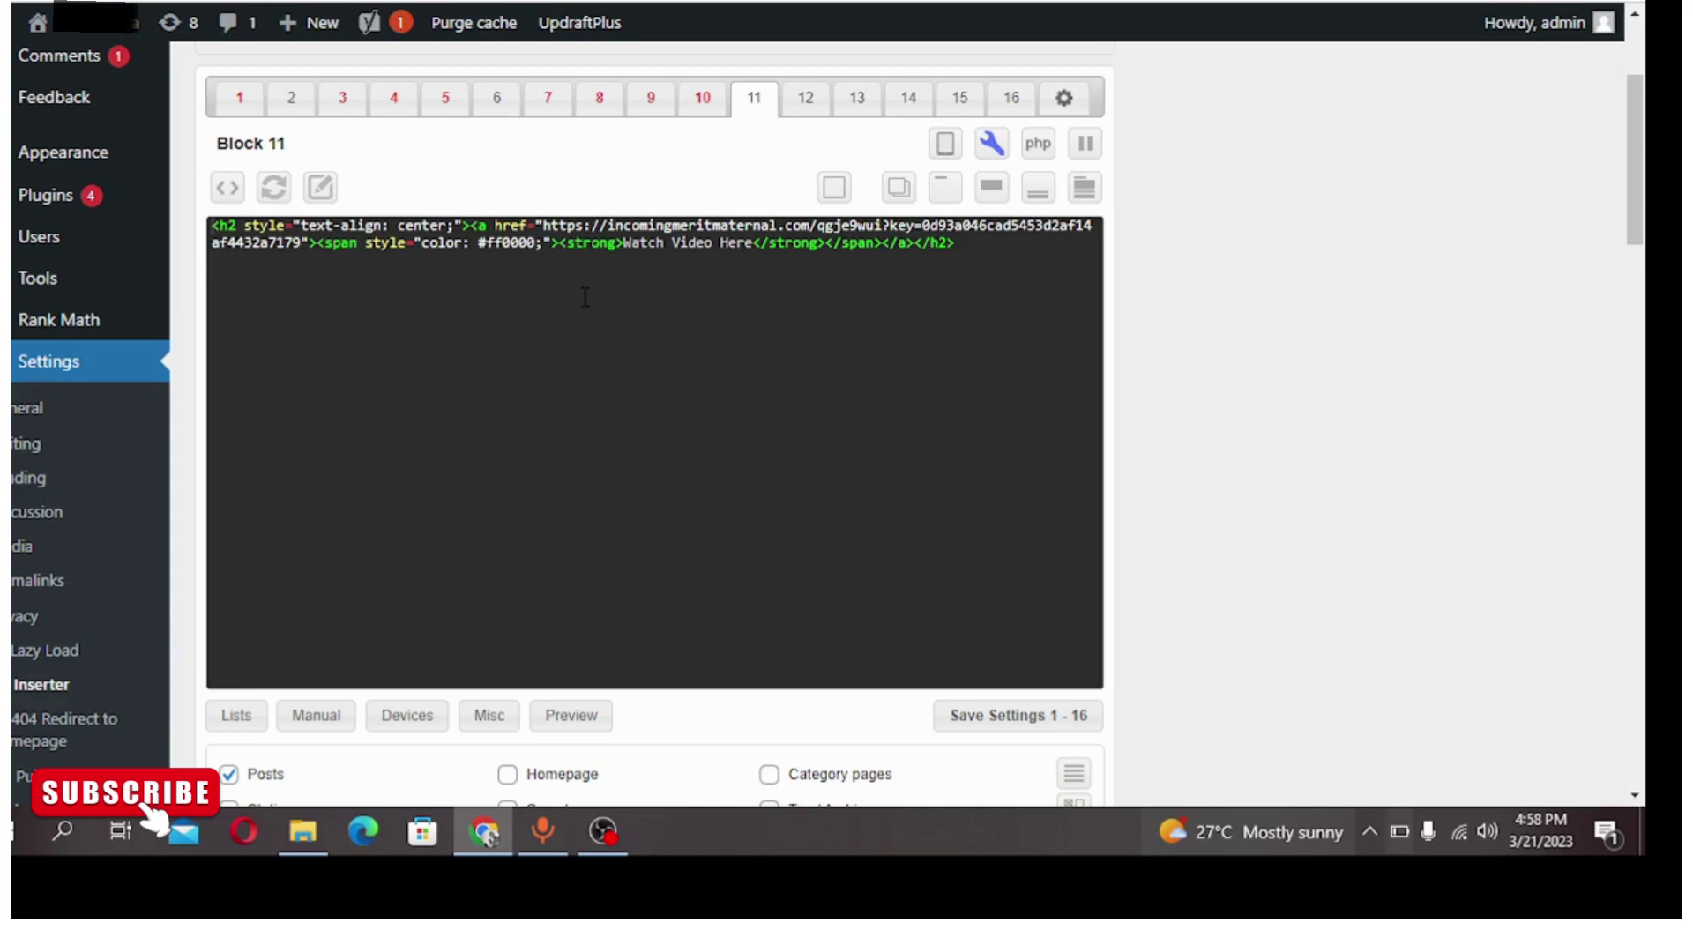
{"action": "scroll", "coordinate": [718, 182], "scroll_direction": "down", "scroll_amount": 4}
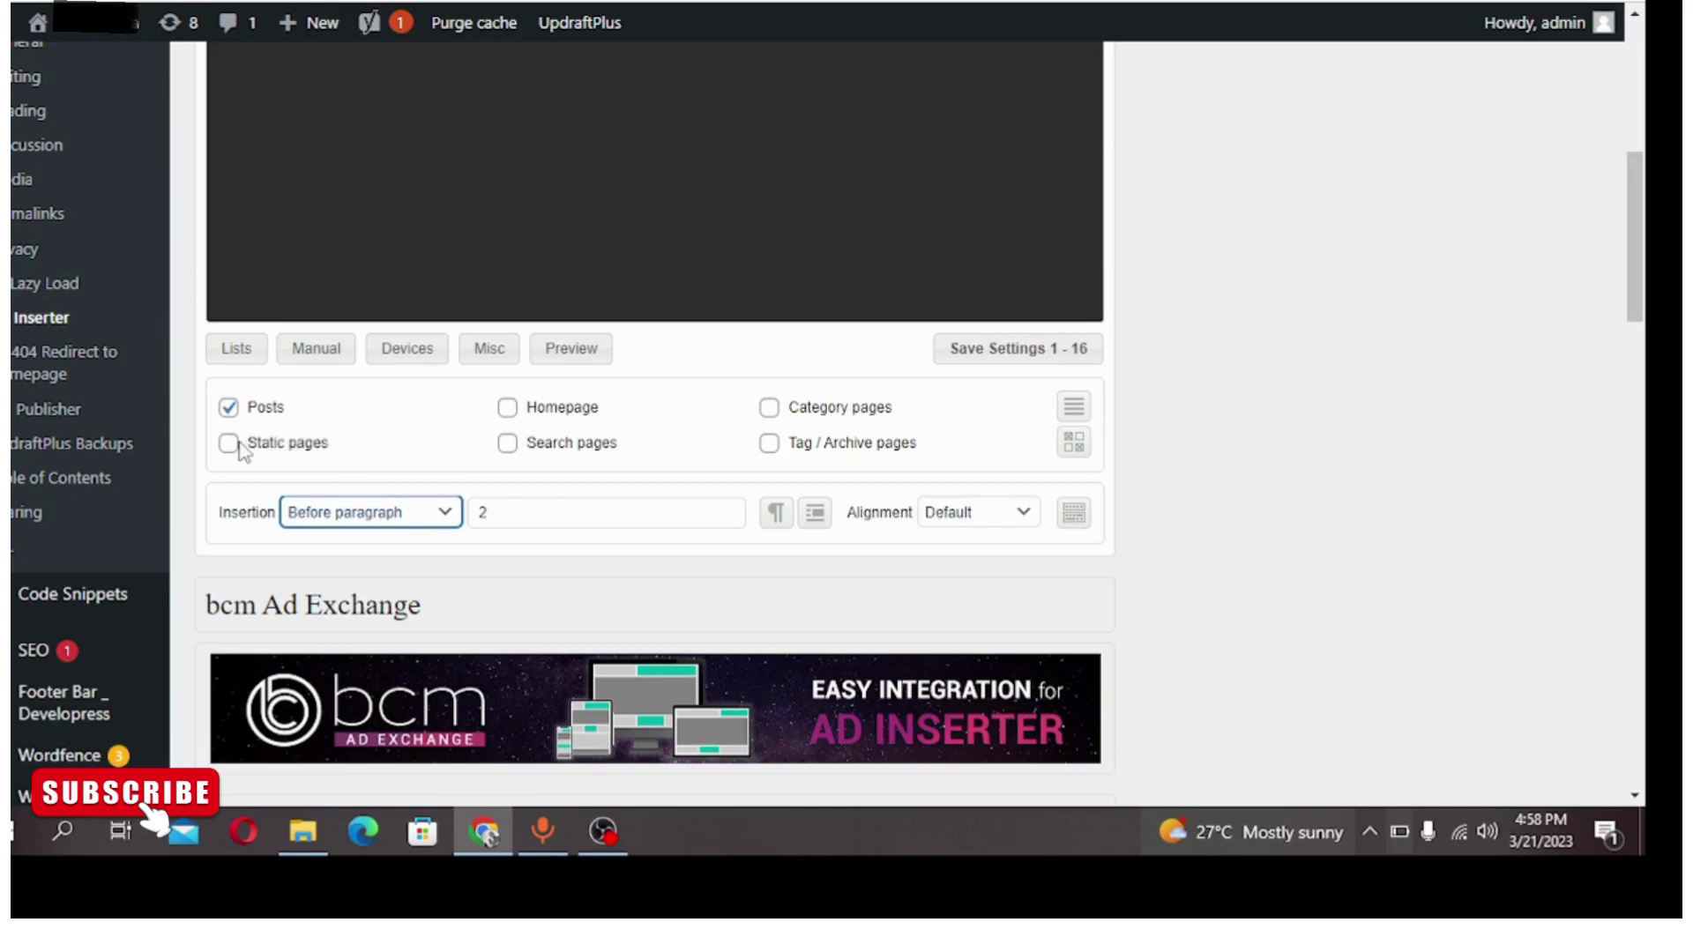
{"action": "left_click", "coordinate": [999, 353]}
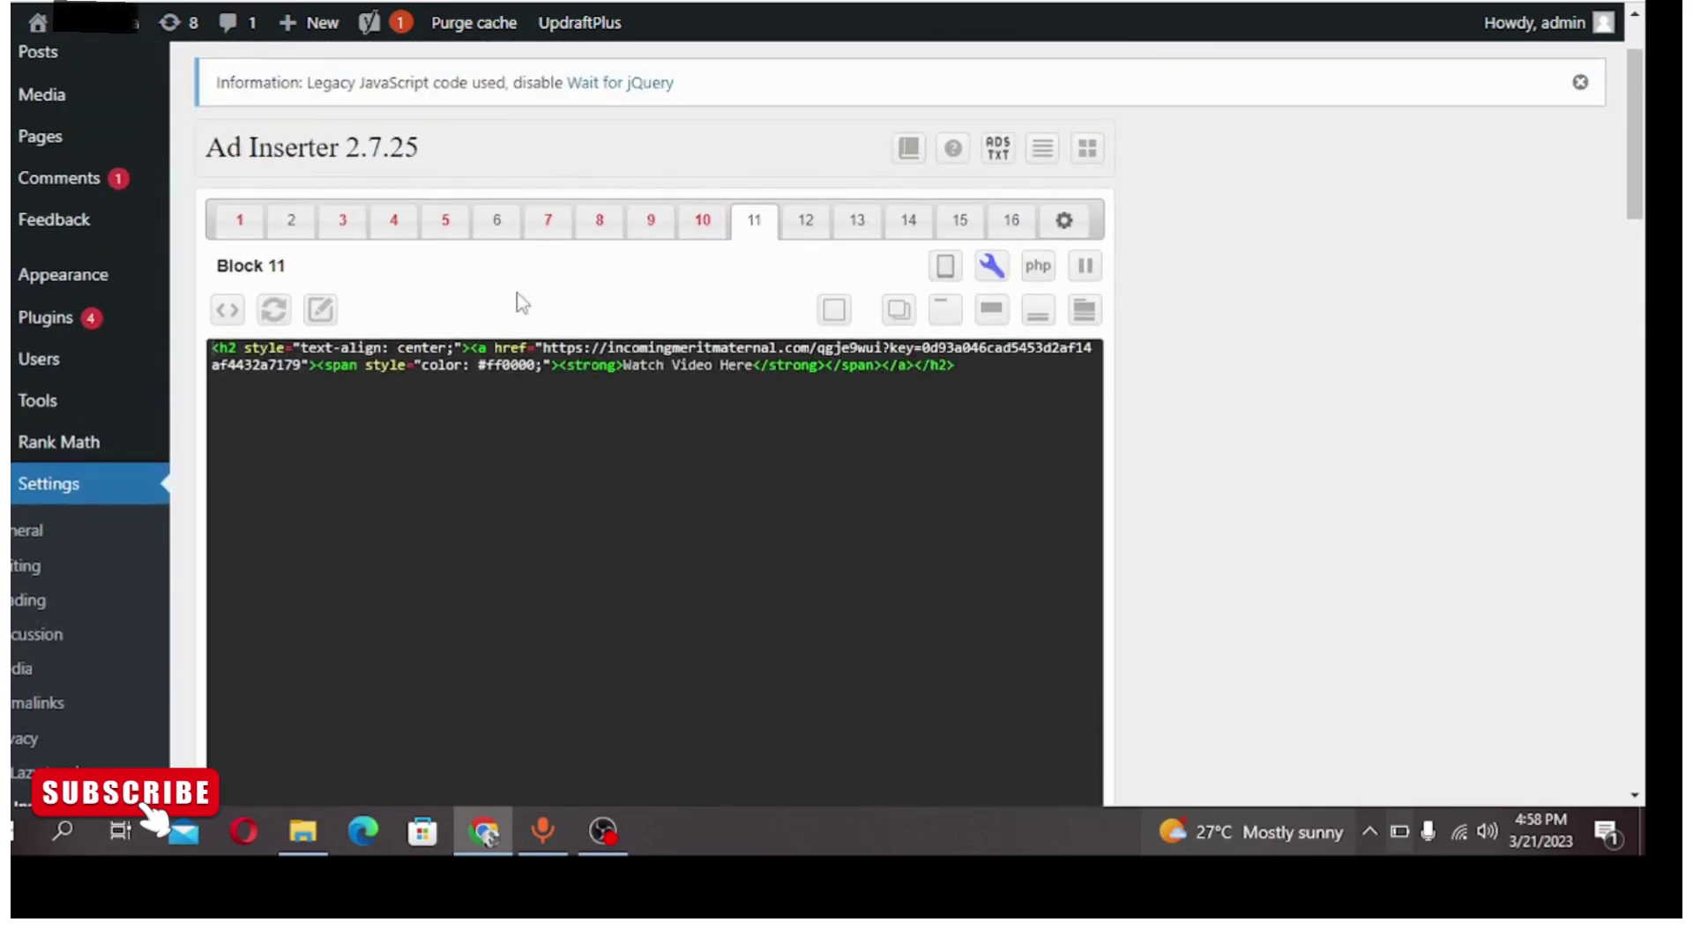
{"action": "scroll", "coordinate": [863, 310], "scroll_direction": "down", "scroll_amount": 1}
{"action": "scroll", "coordinate": [891, 341], "scroll_direction": "down", "scroll_amount": 1}
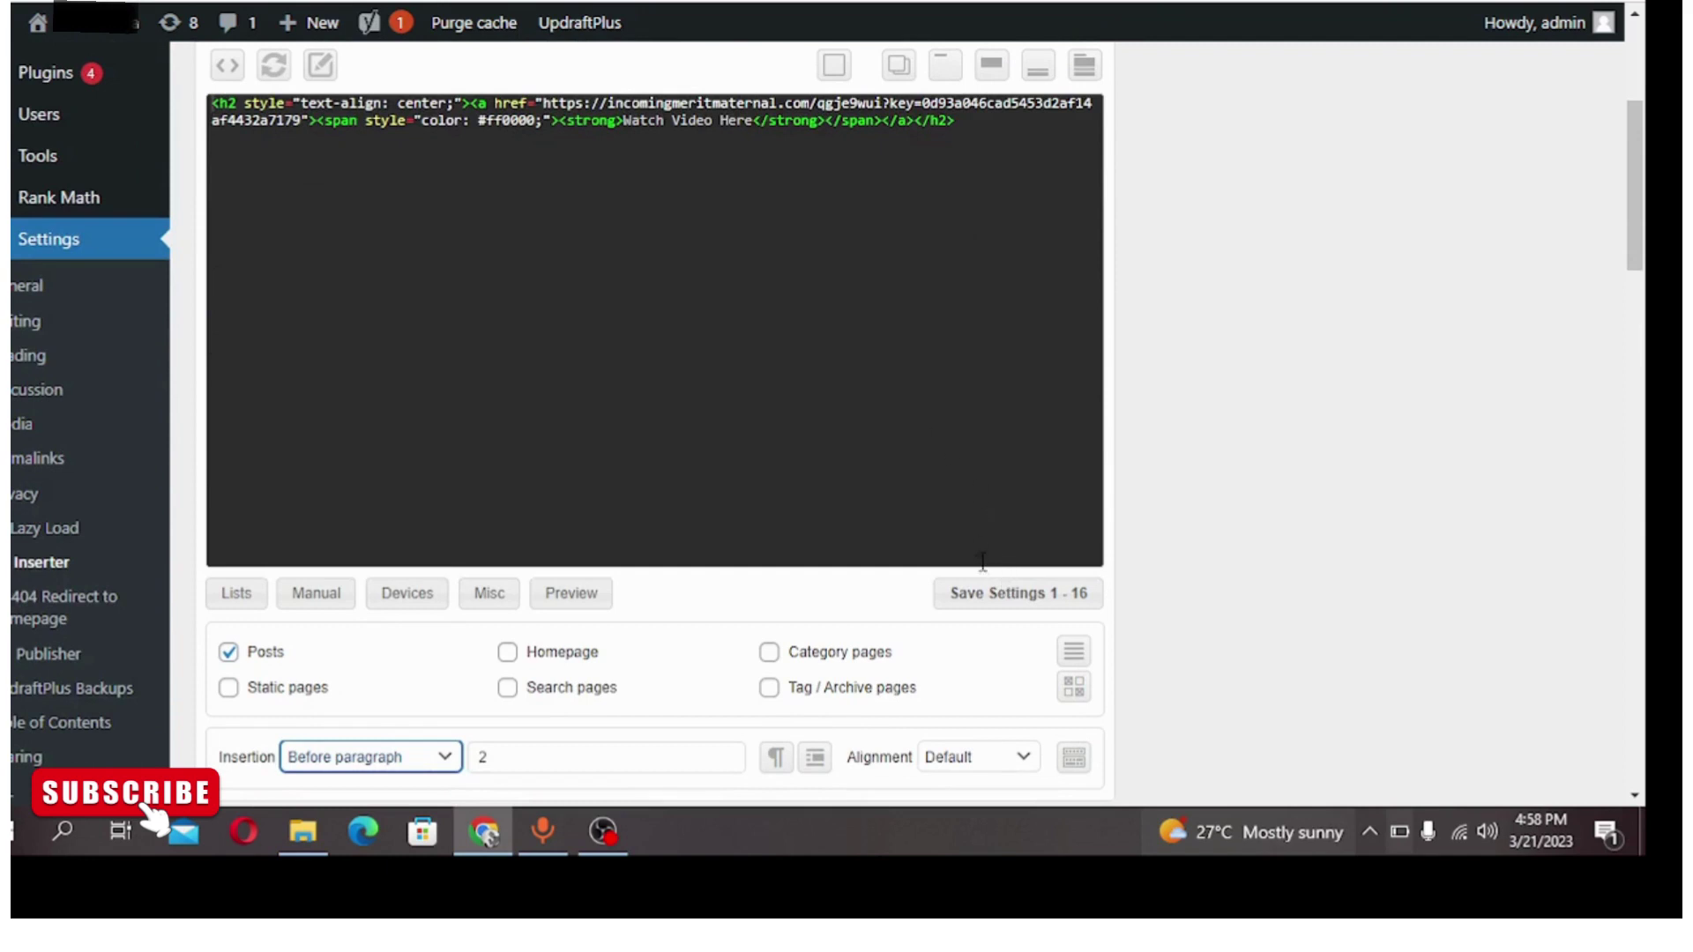
Save the settings for blocks 1 - 16, then switch to Block 12
{"action": "left_click", "coordinate": [985, 602]}
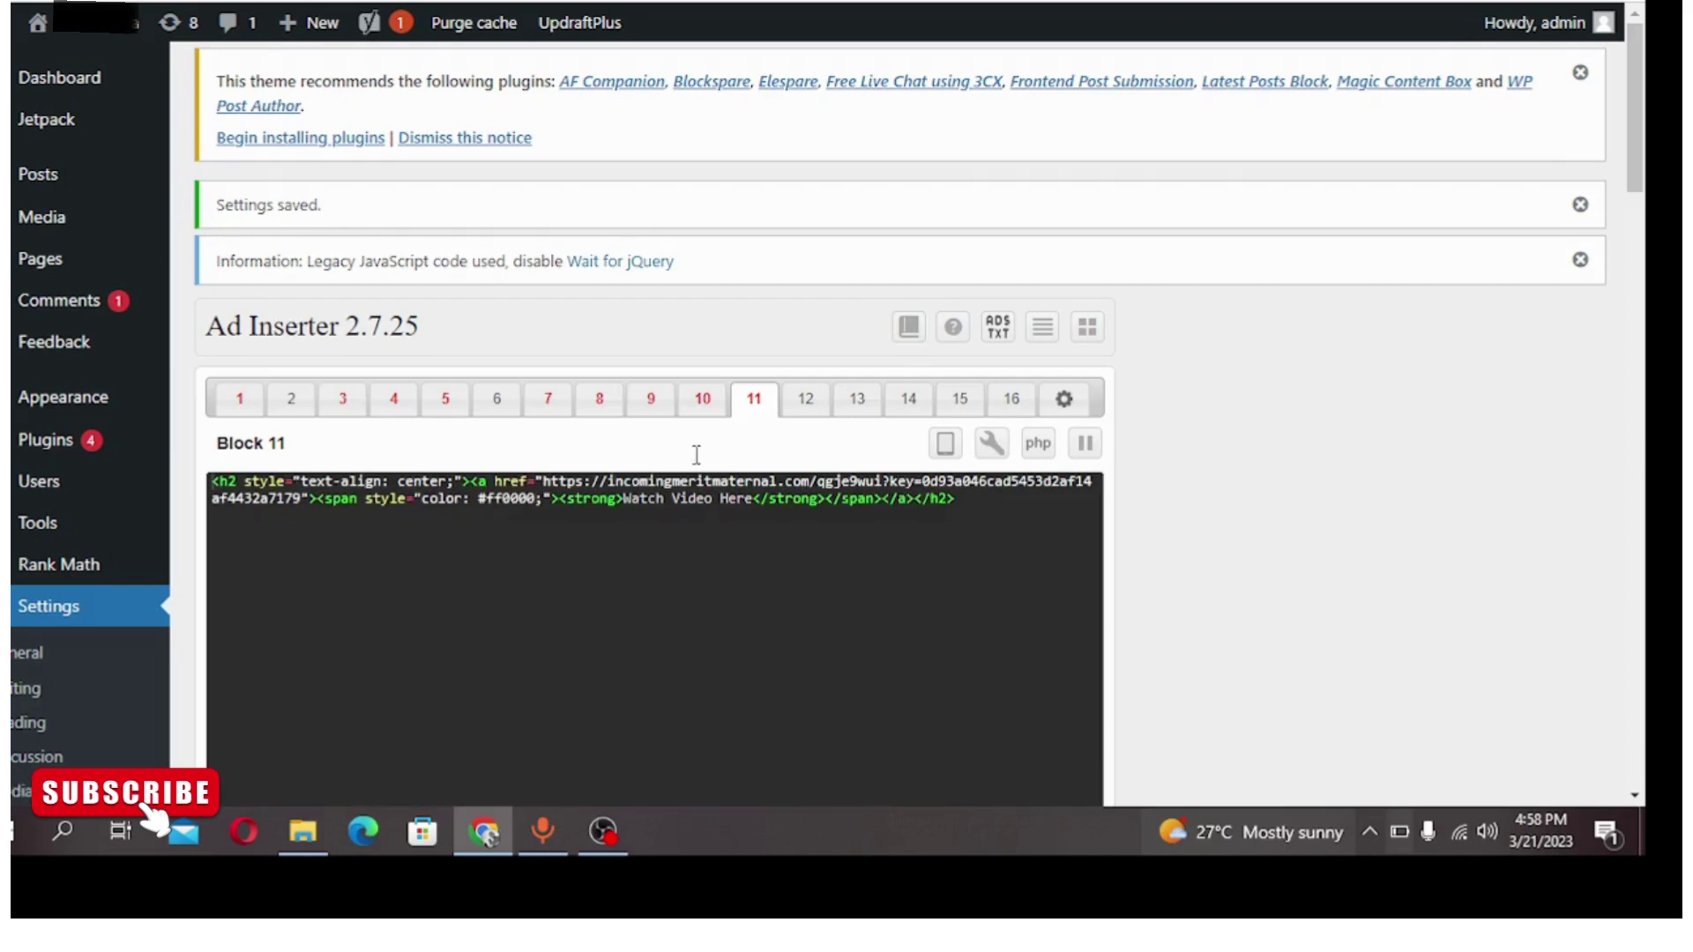
{"action": "left_click", "coordinate": [795, 408]}
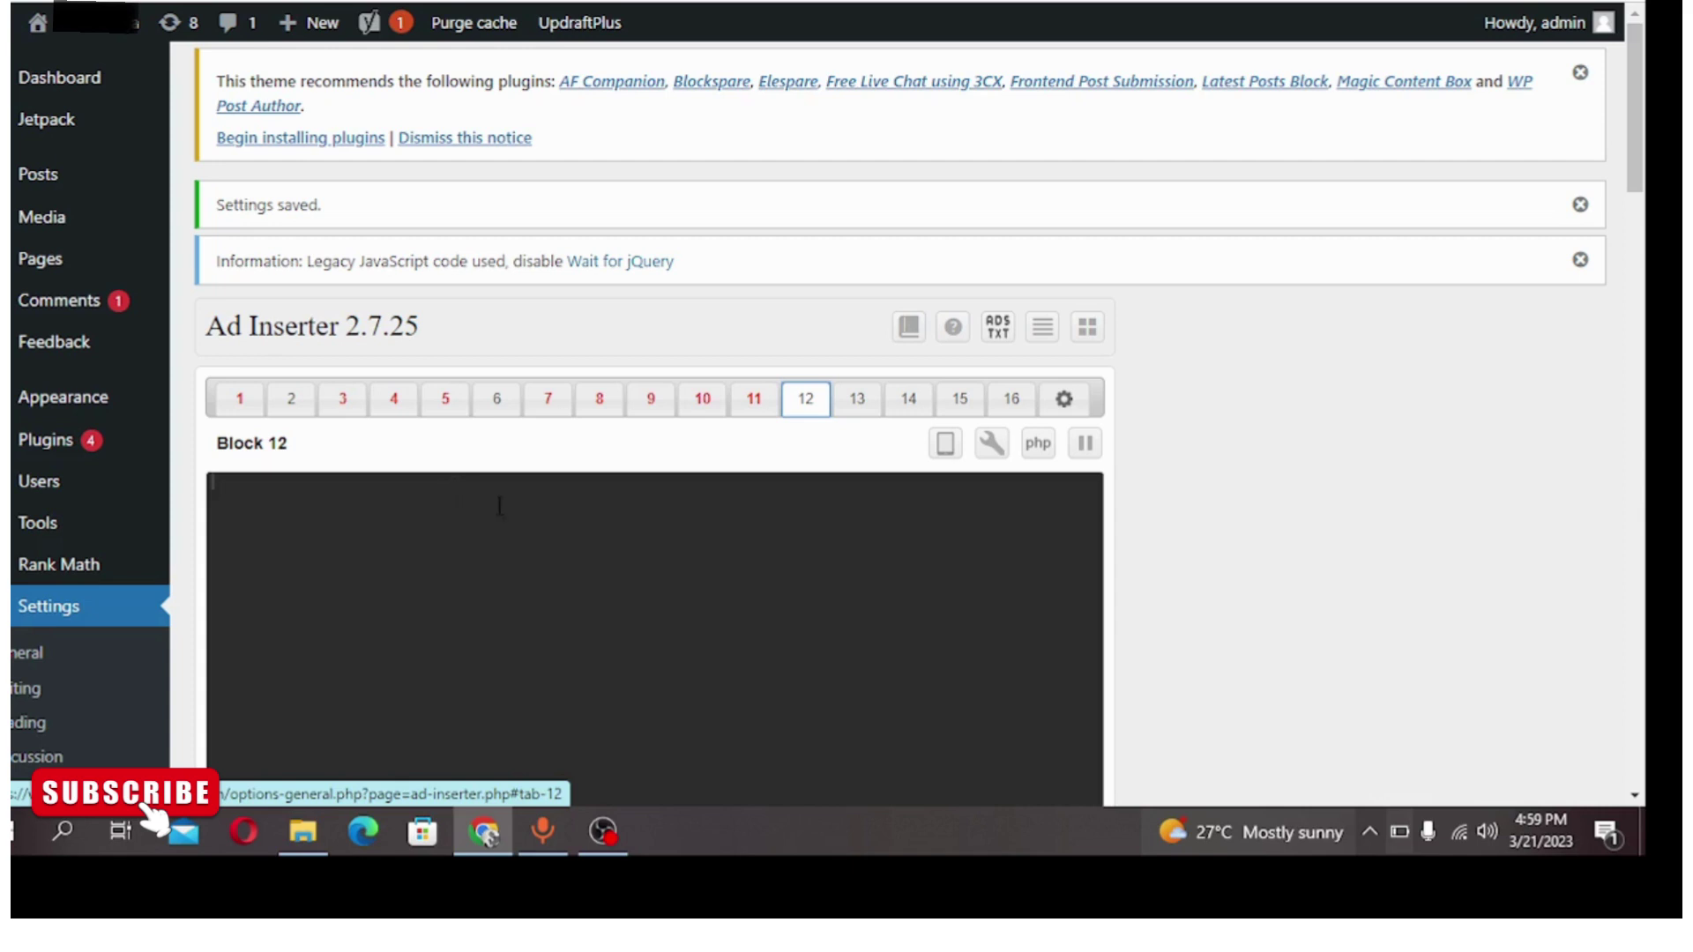
{"action": "left_click", "coordinate": [987, 446]}
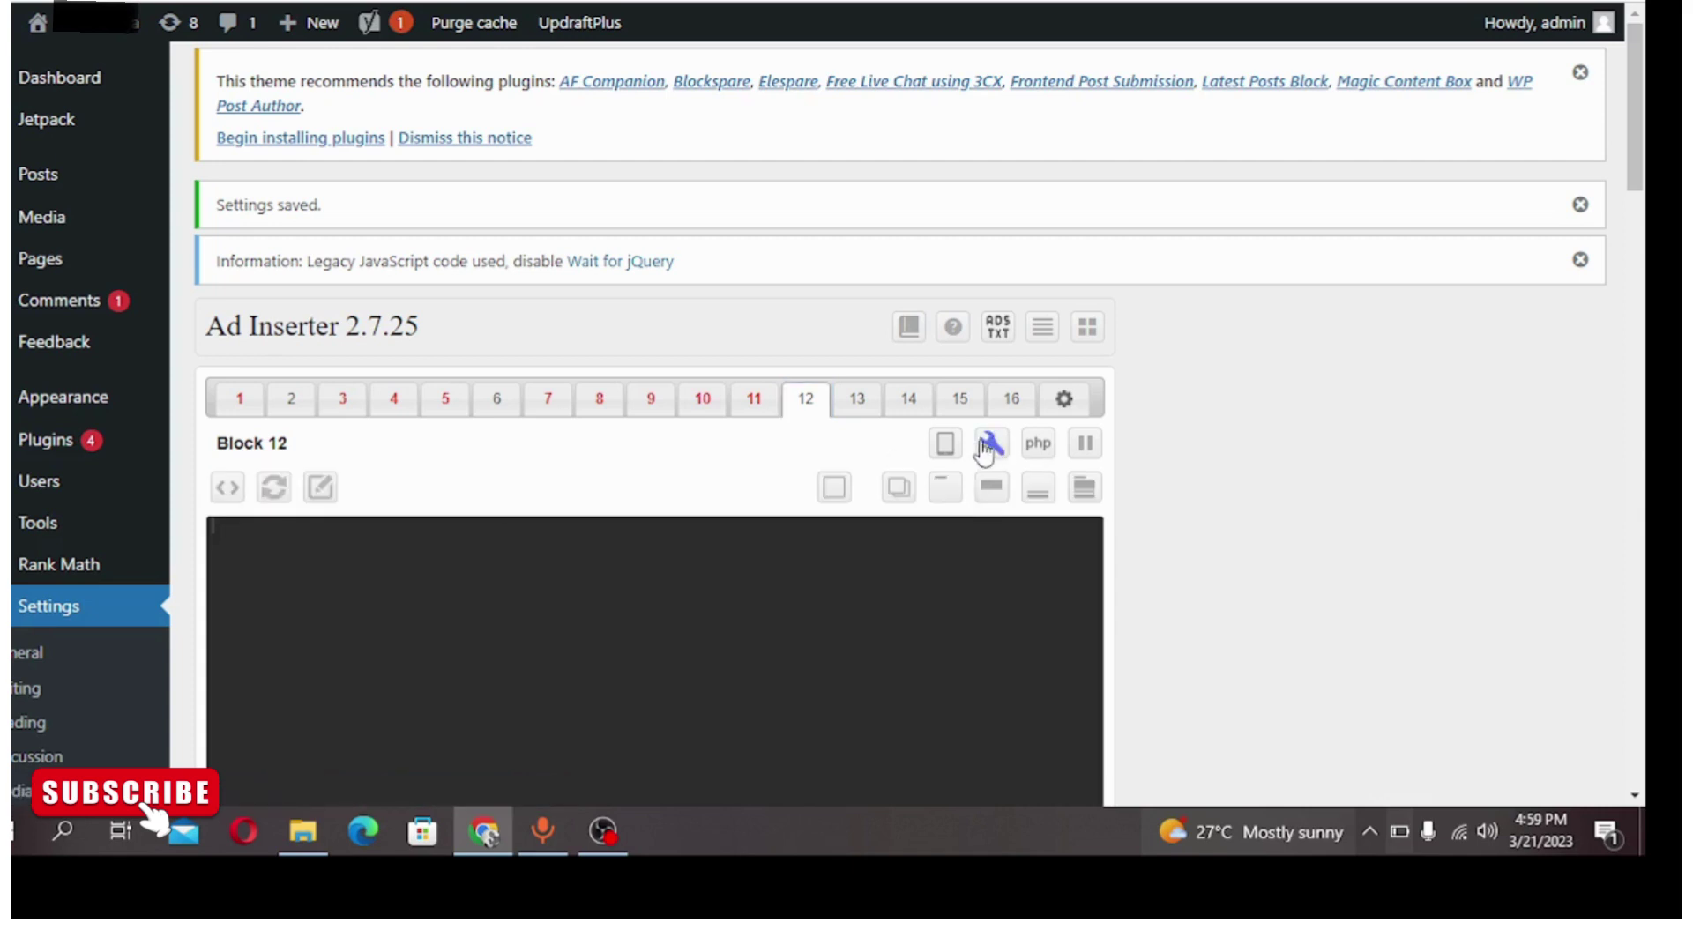
{"action": "left_click", "coordinate": [320, 488]}
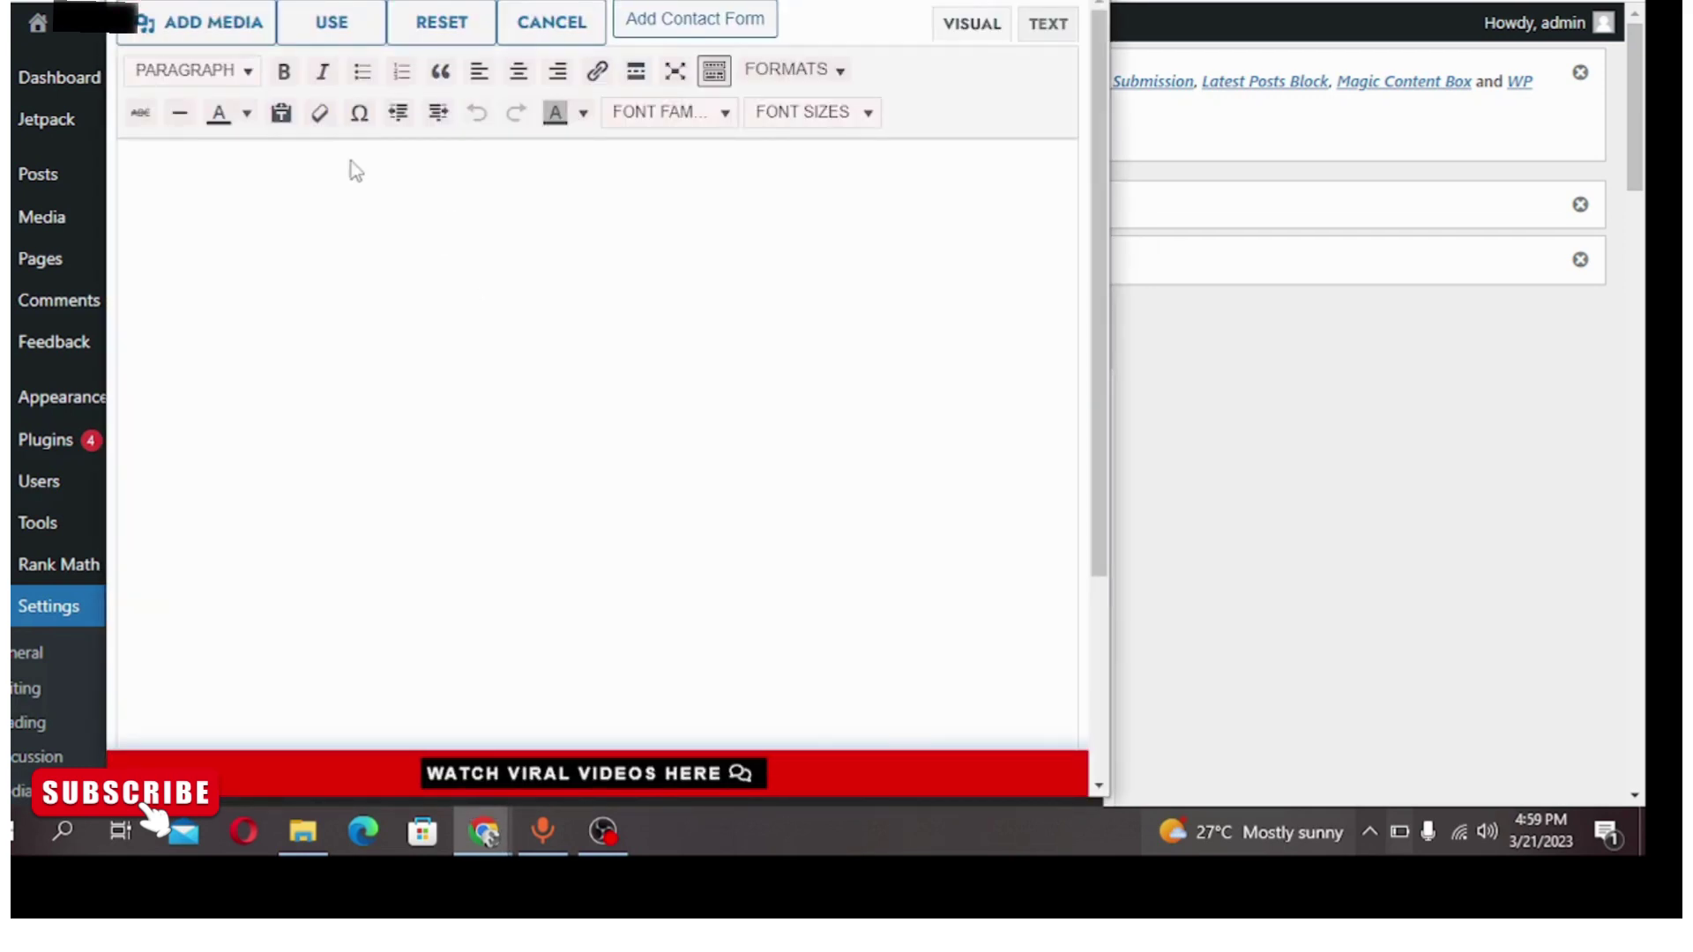
{"action": "left_click", "coordinate": [272, 193]}
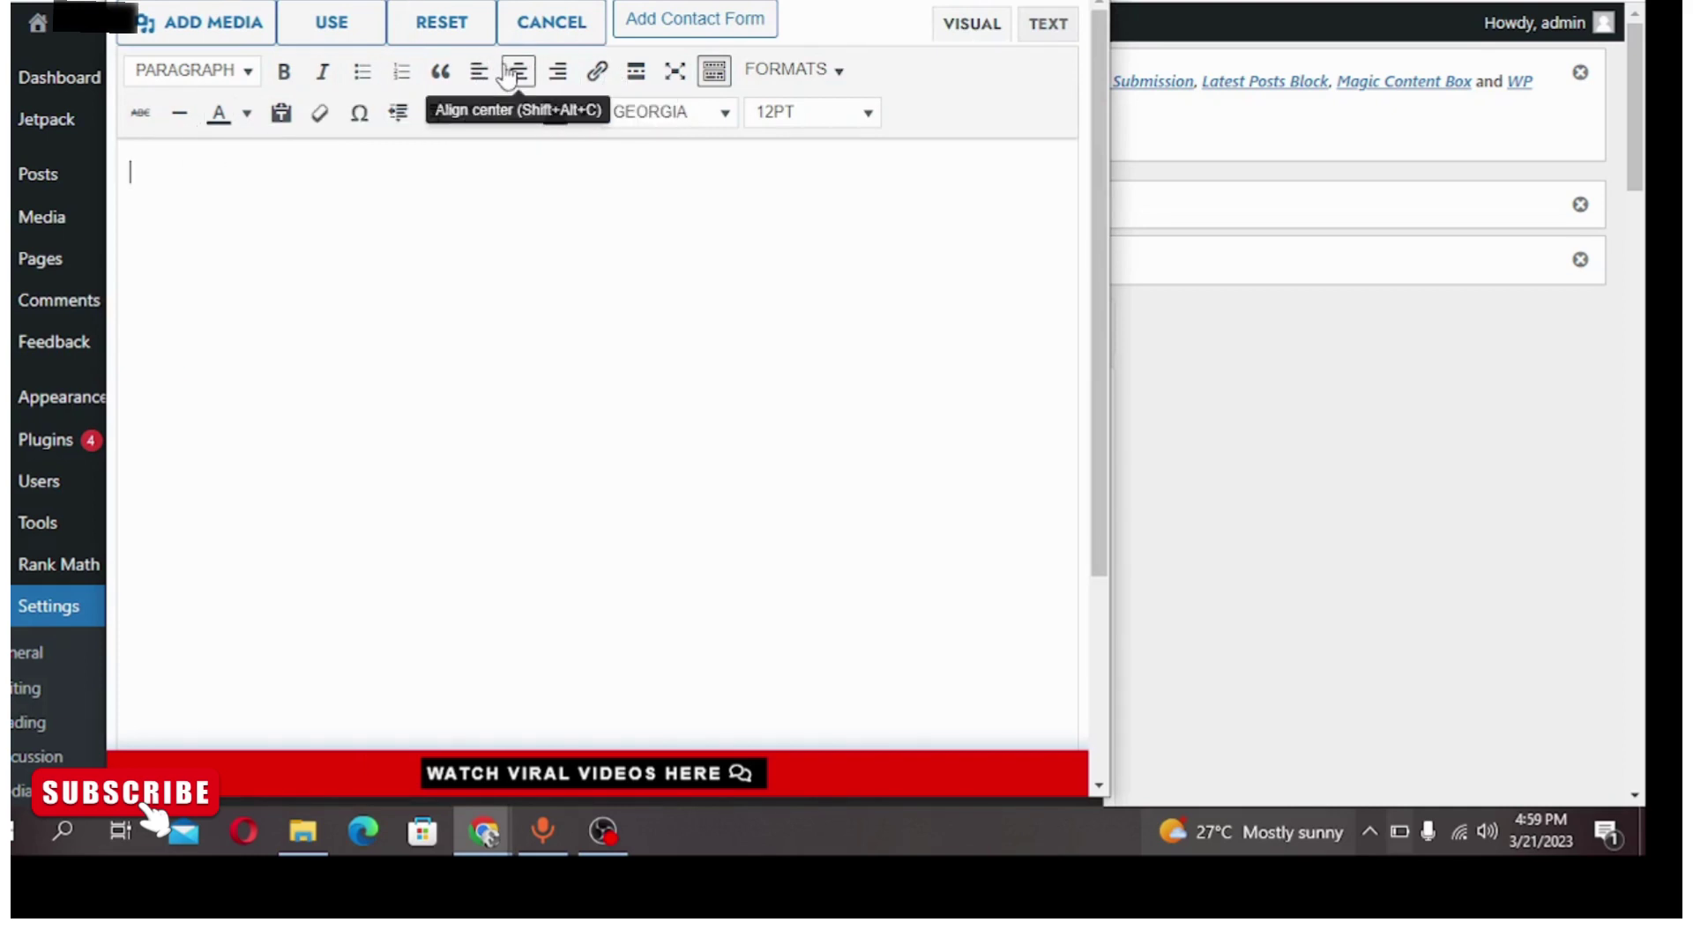
{"action": "left_click", "coordinate": [355, 35]}
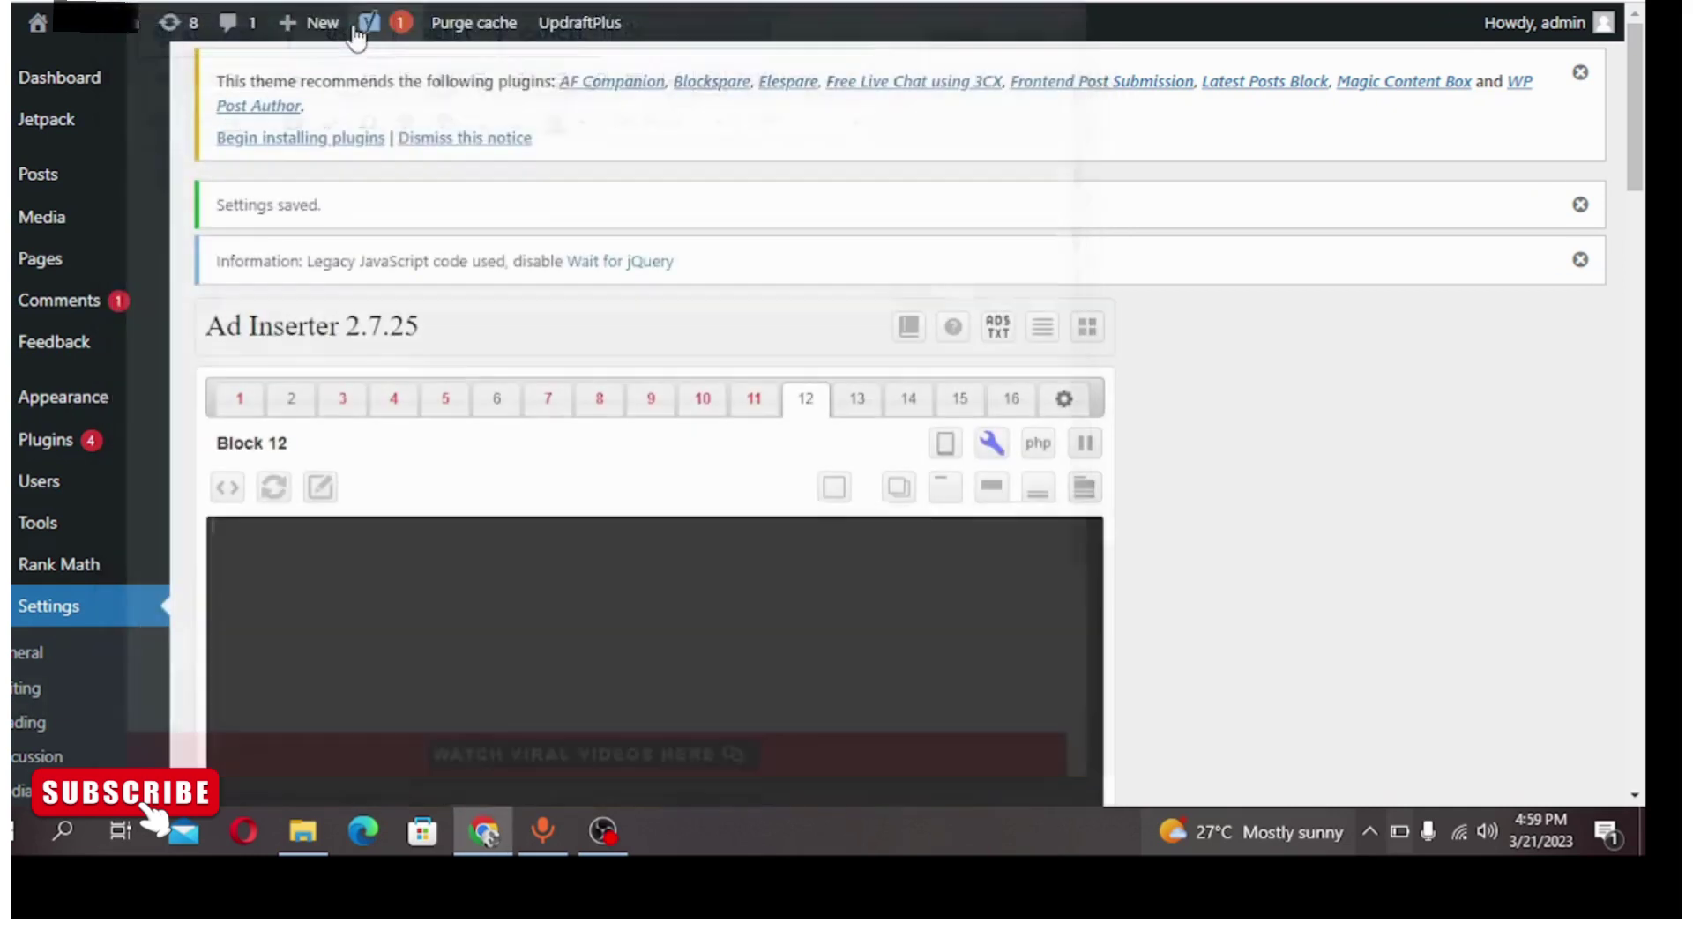
Return to Block 11, then visit the live site's front page
{"action": "left_click", "coordinate": [754, 398]}
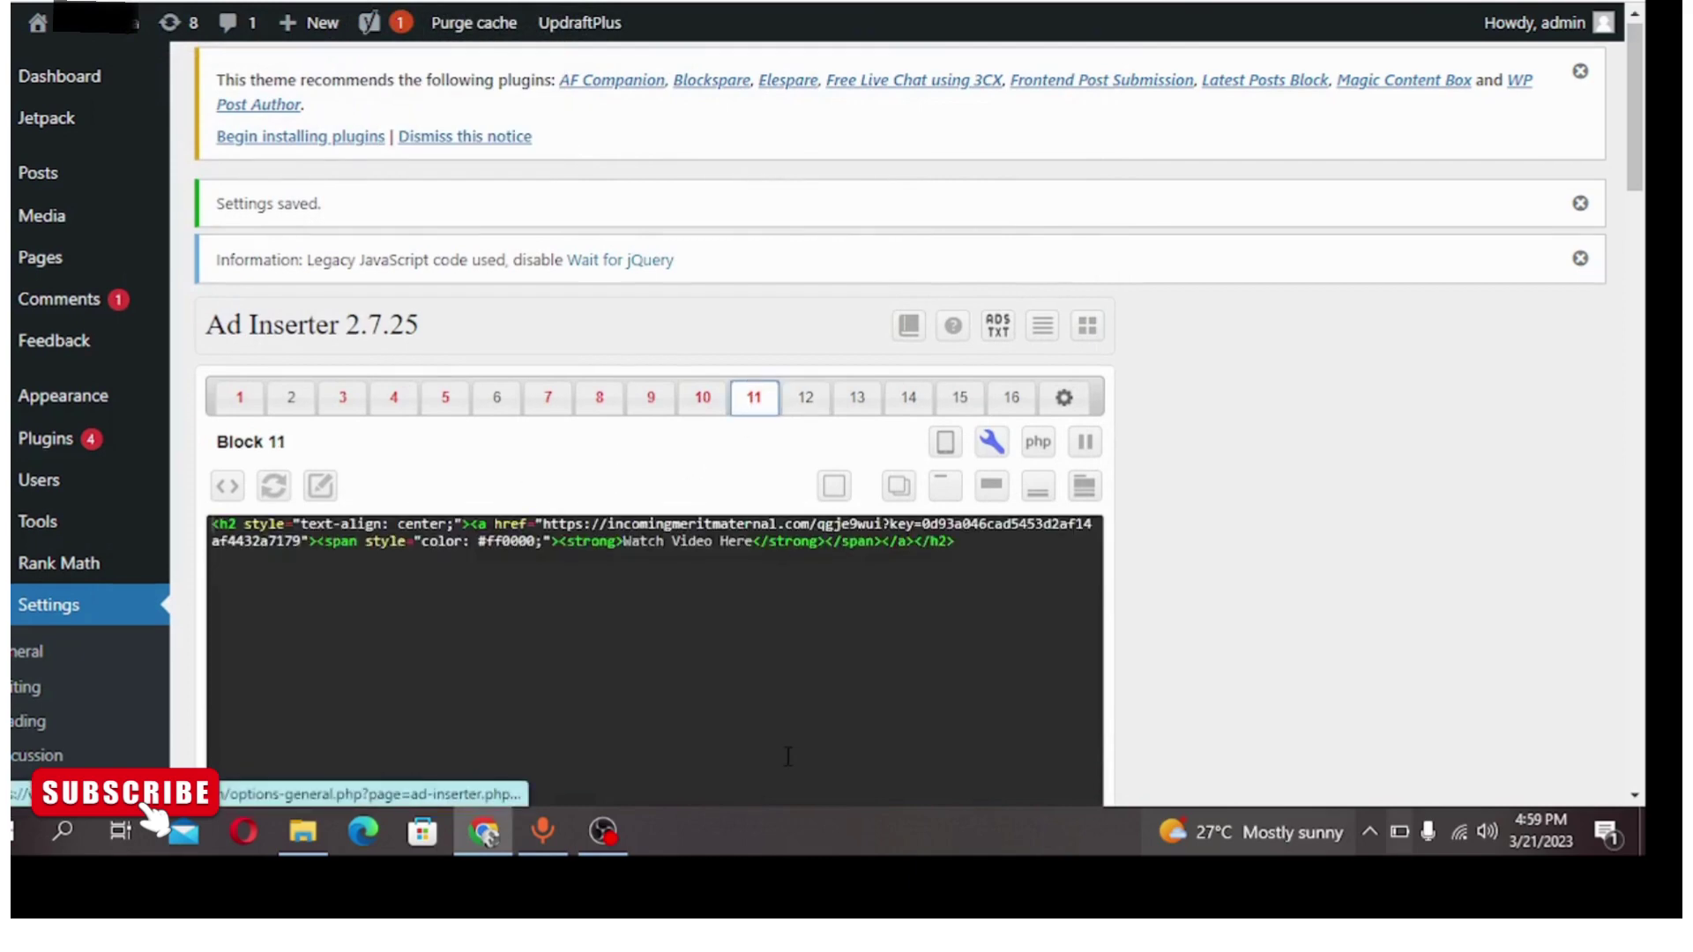
{"action": "scroll", "coordinate": [788, 756], "scroll_direction": "down", "scroll_amount": 4}
{"action": "scroll", "coordinate": [839, 563], "scroll_direction": "up", "scroll_amount": 4}
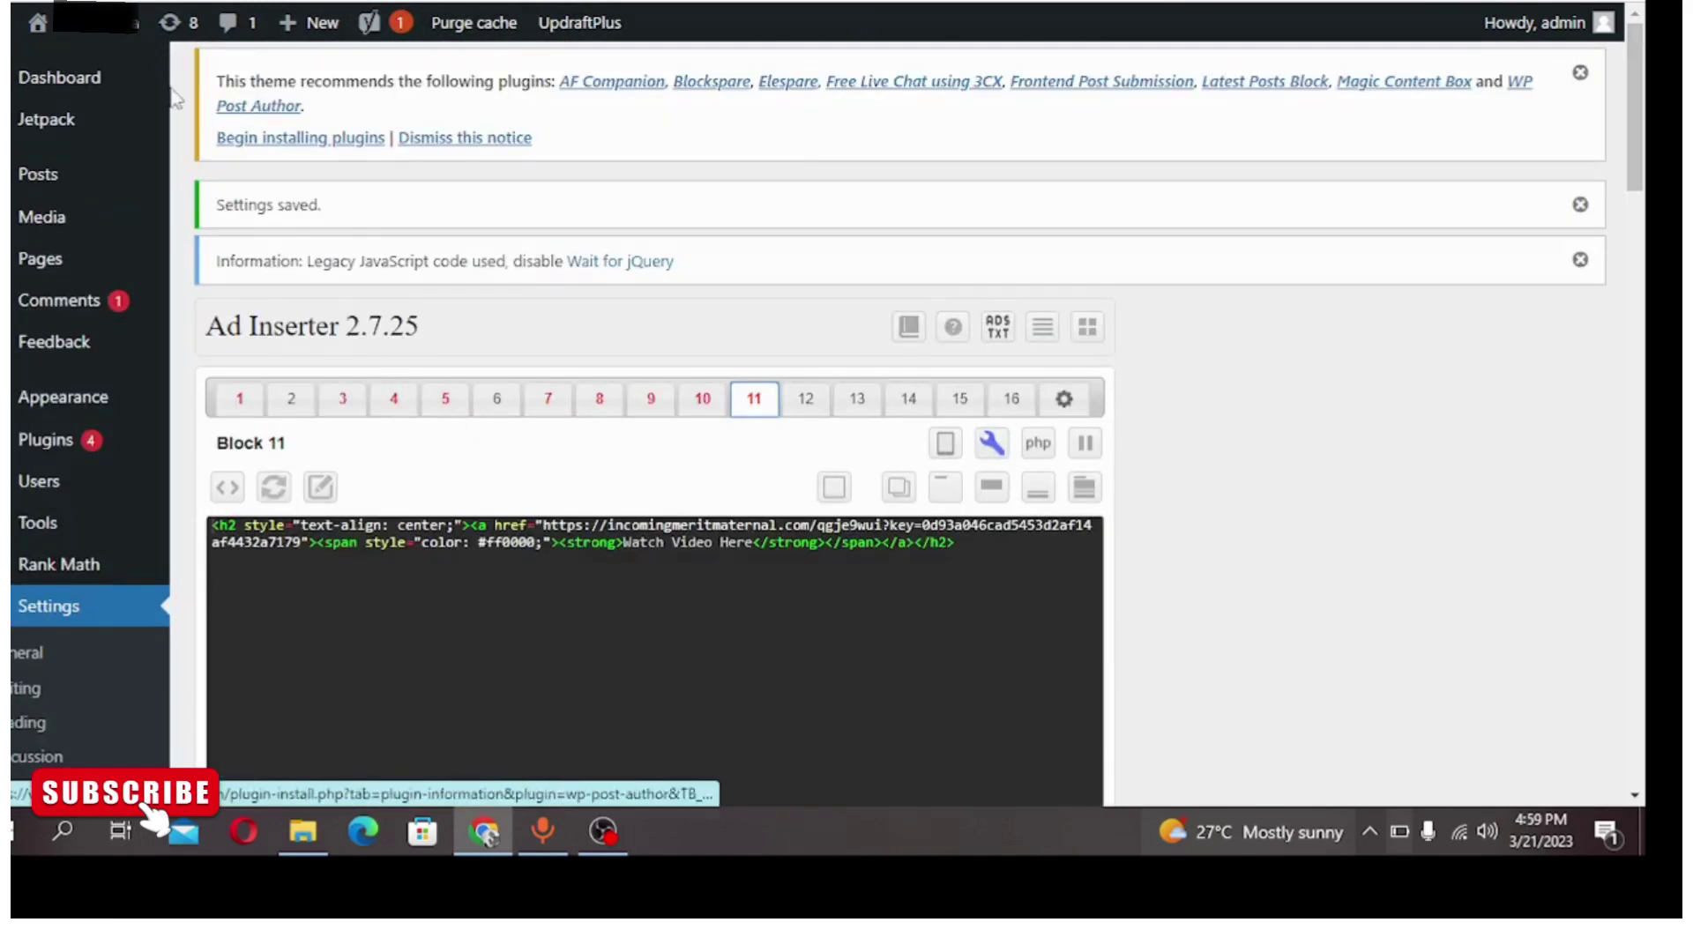
{"action": "mouse_move", "coordinate": [75, 35]}
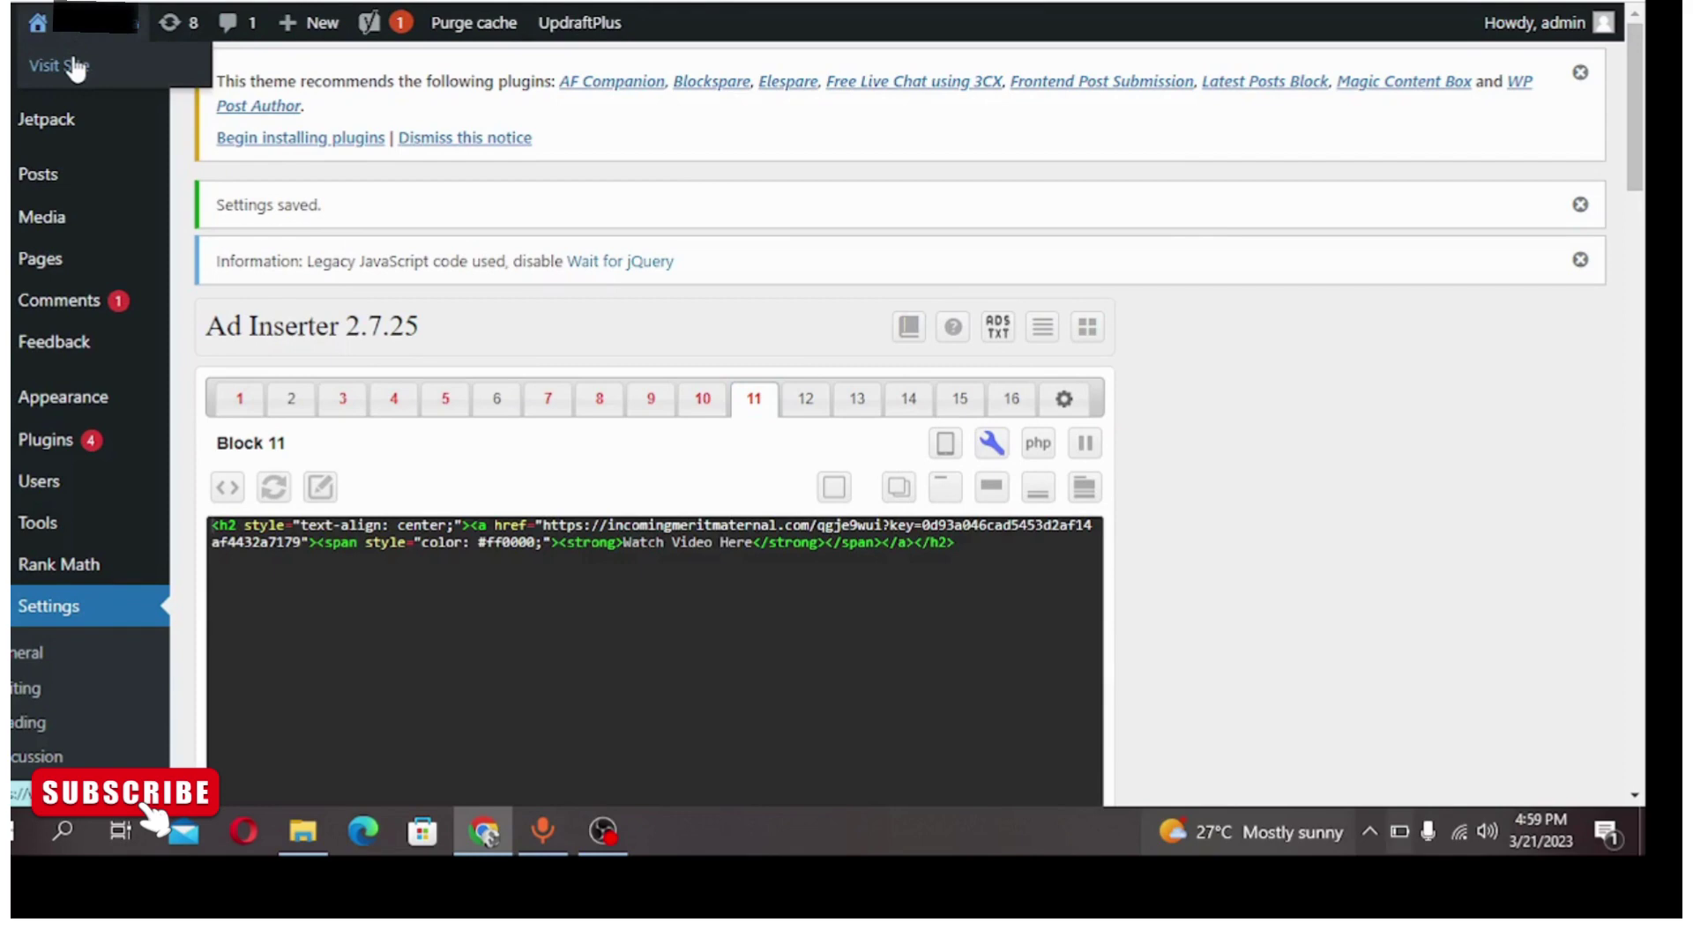
{"action": "left_click", "coordinate": [76, 67]}
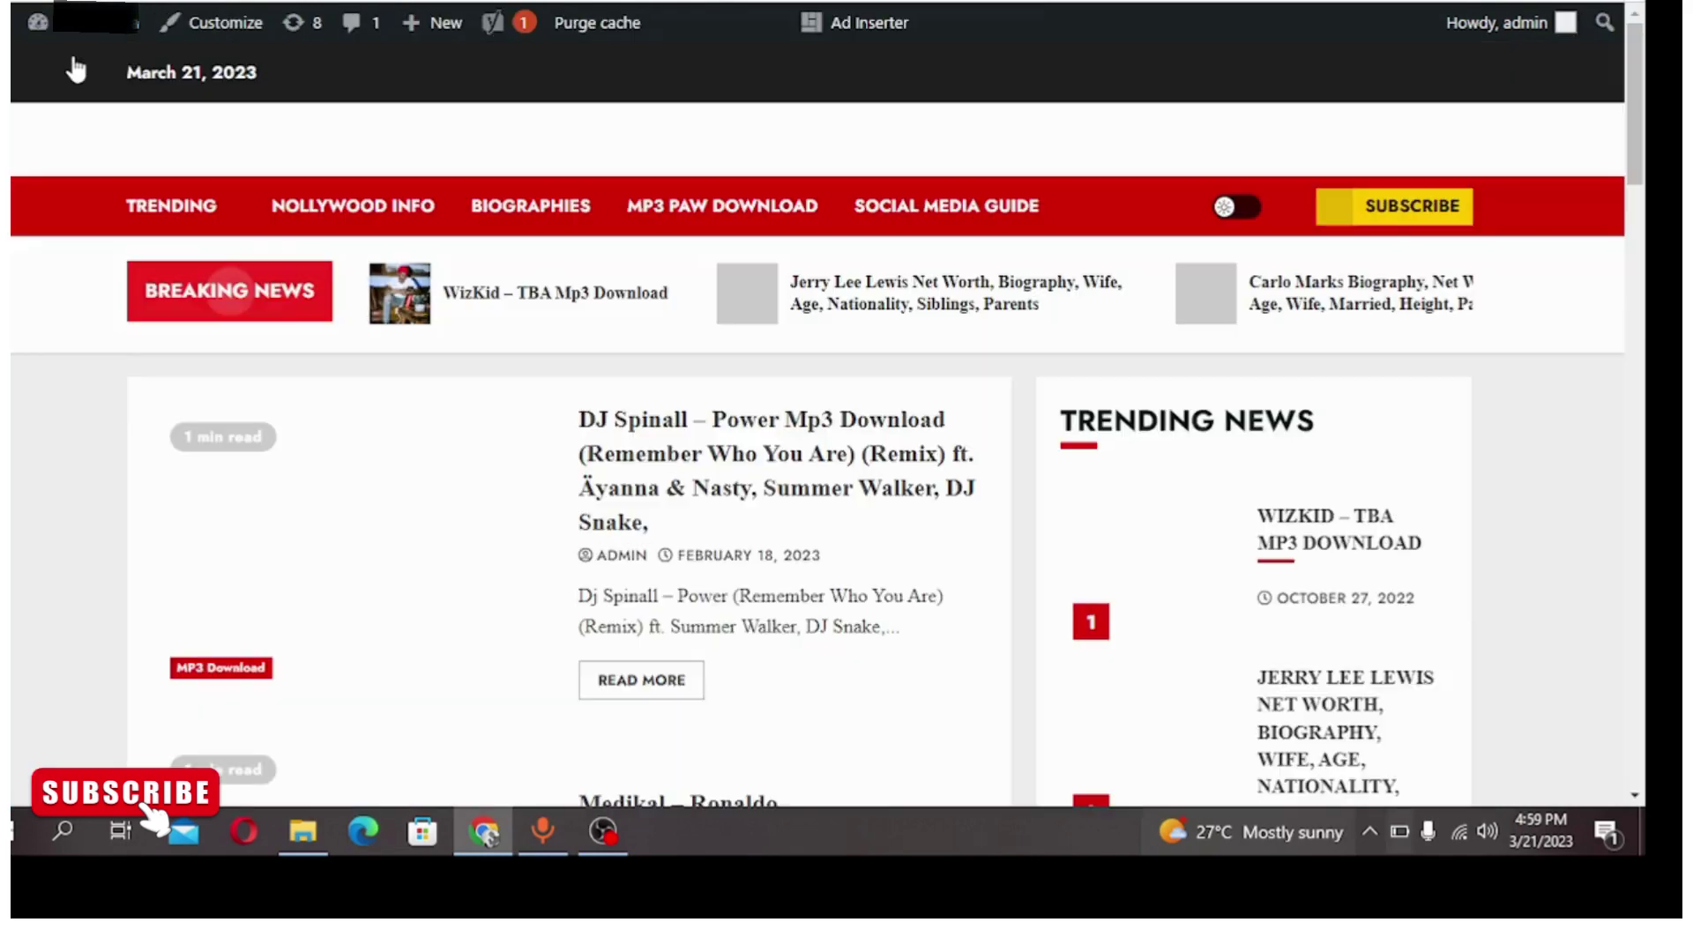
Open the DJ Spinall Power Mp3 Download post and scroll to the red 'Watch Video Here' links
{"action": "scroll", "coordinate": [711, 367], "scroll_direction": "down", "scroll_amount": 4}
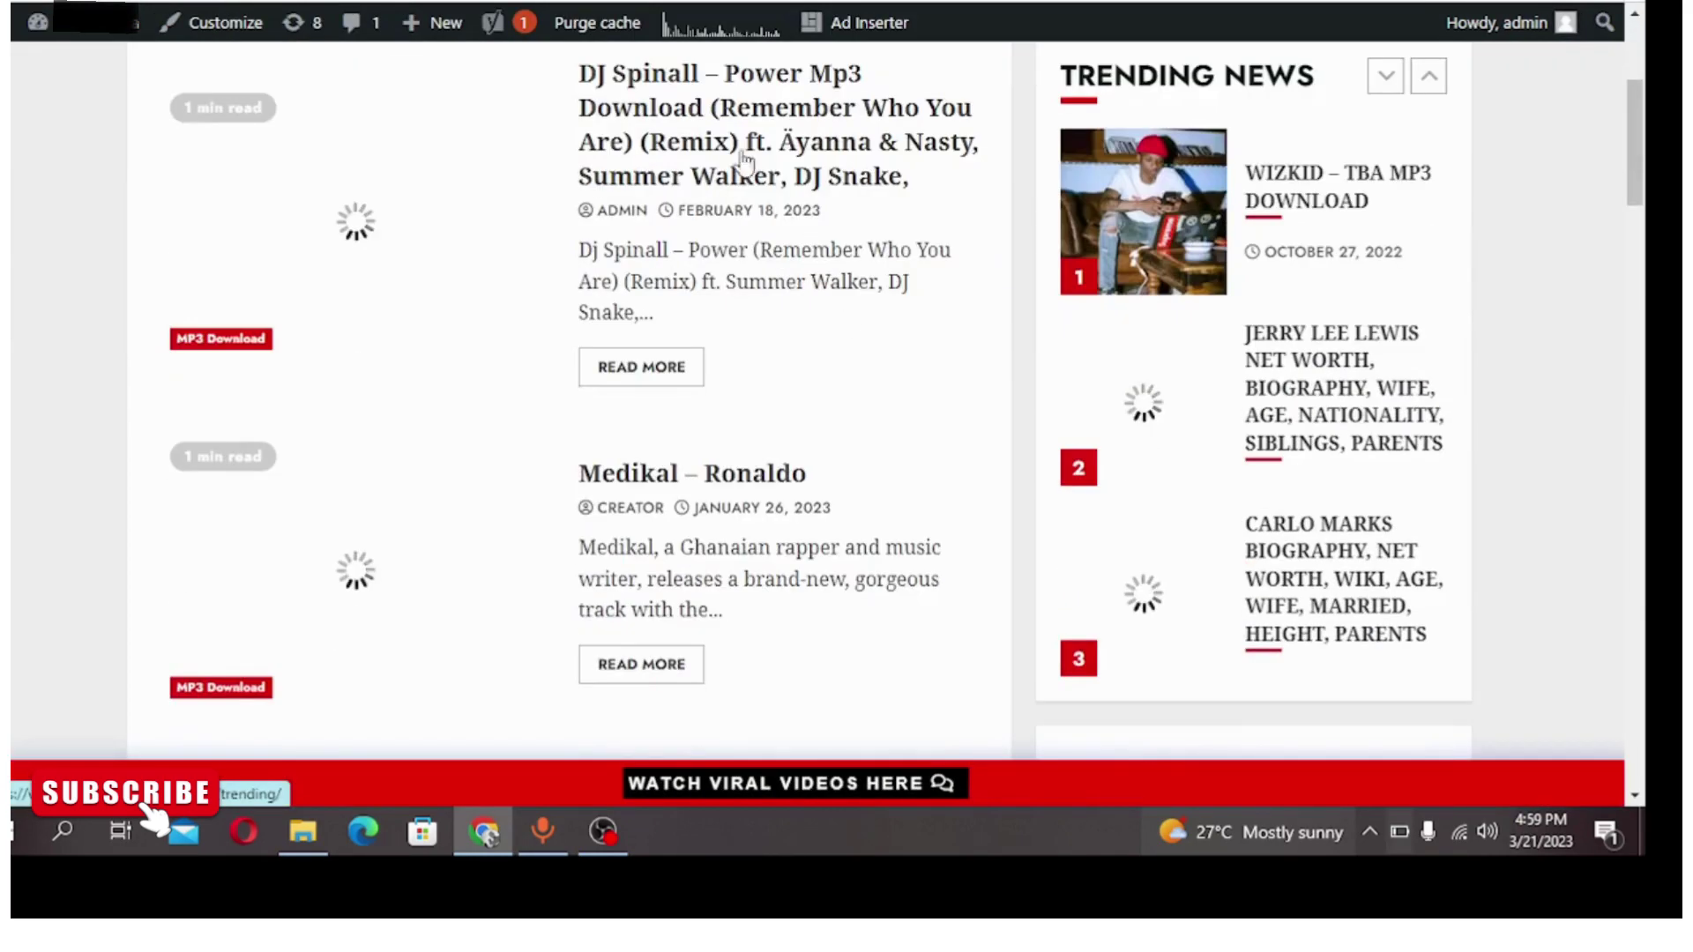
{"action": "scroll", "coordinate": [737, 144], "scroll_direction": "up", "scroll_amount": 1}
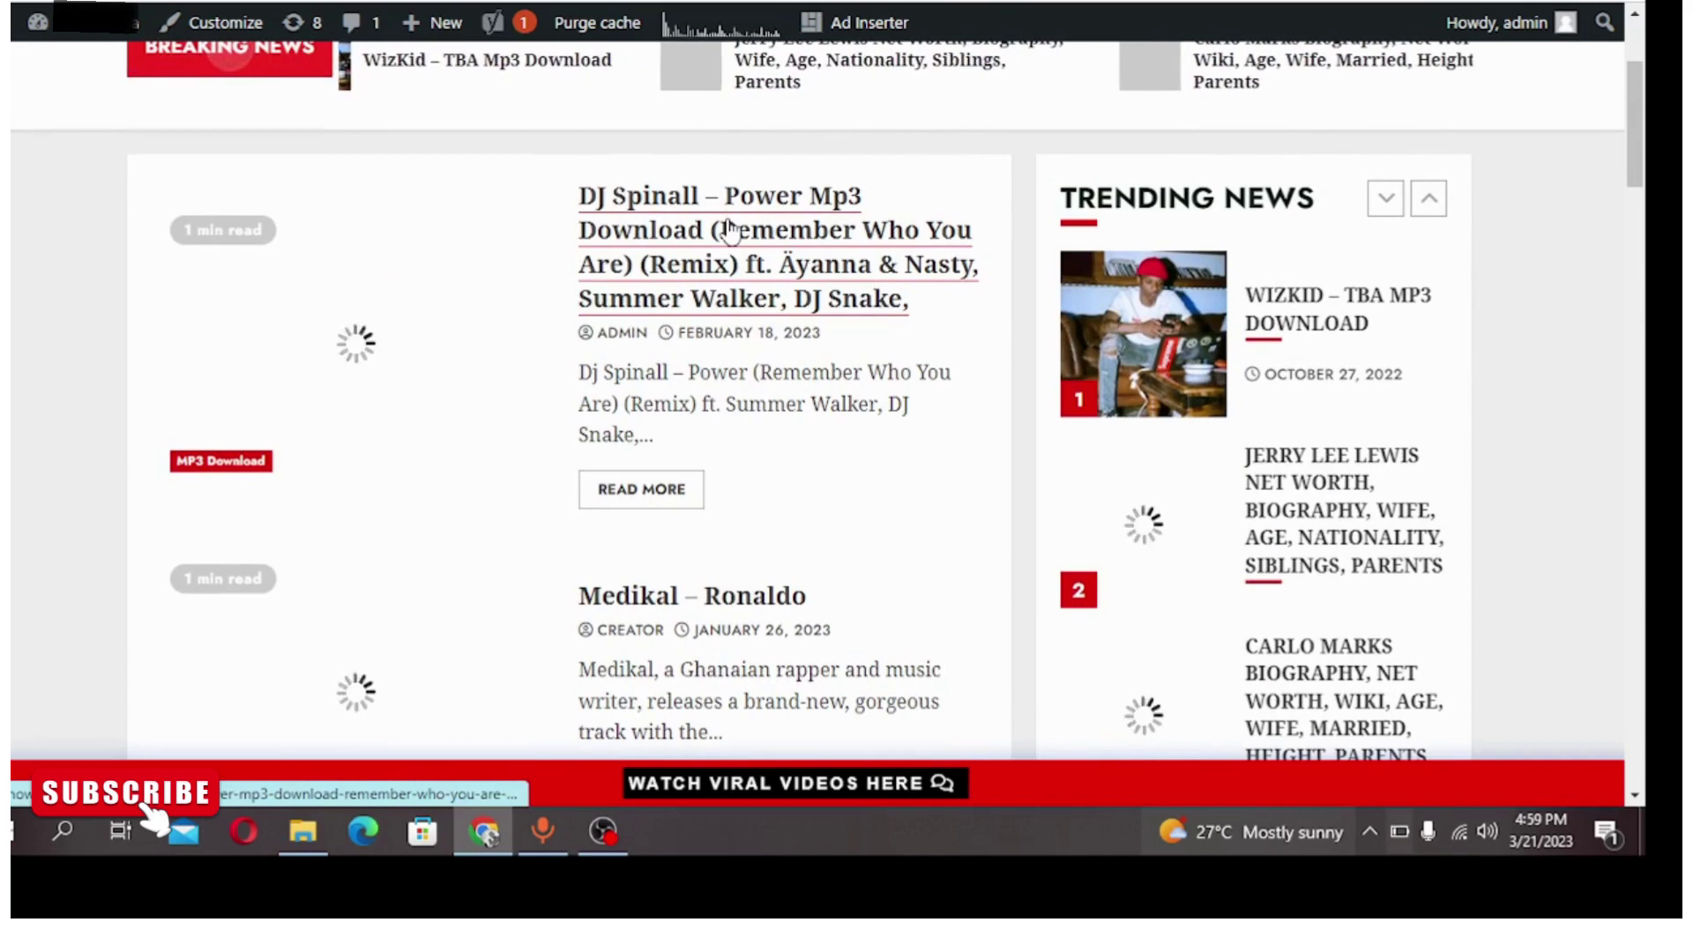
{"action": "left_click", "coordinate": [727, 283]}
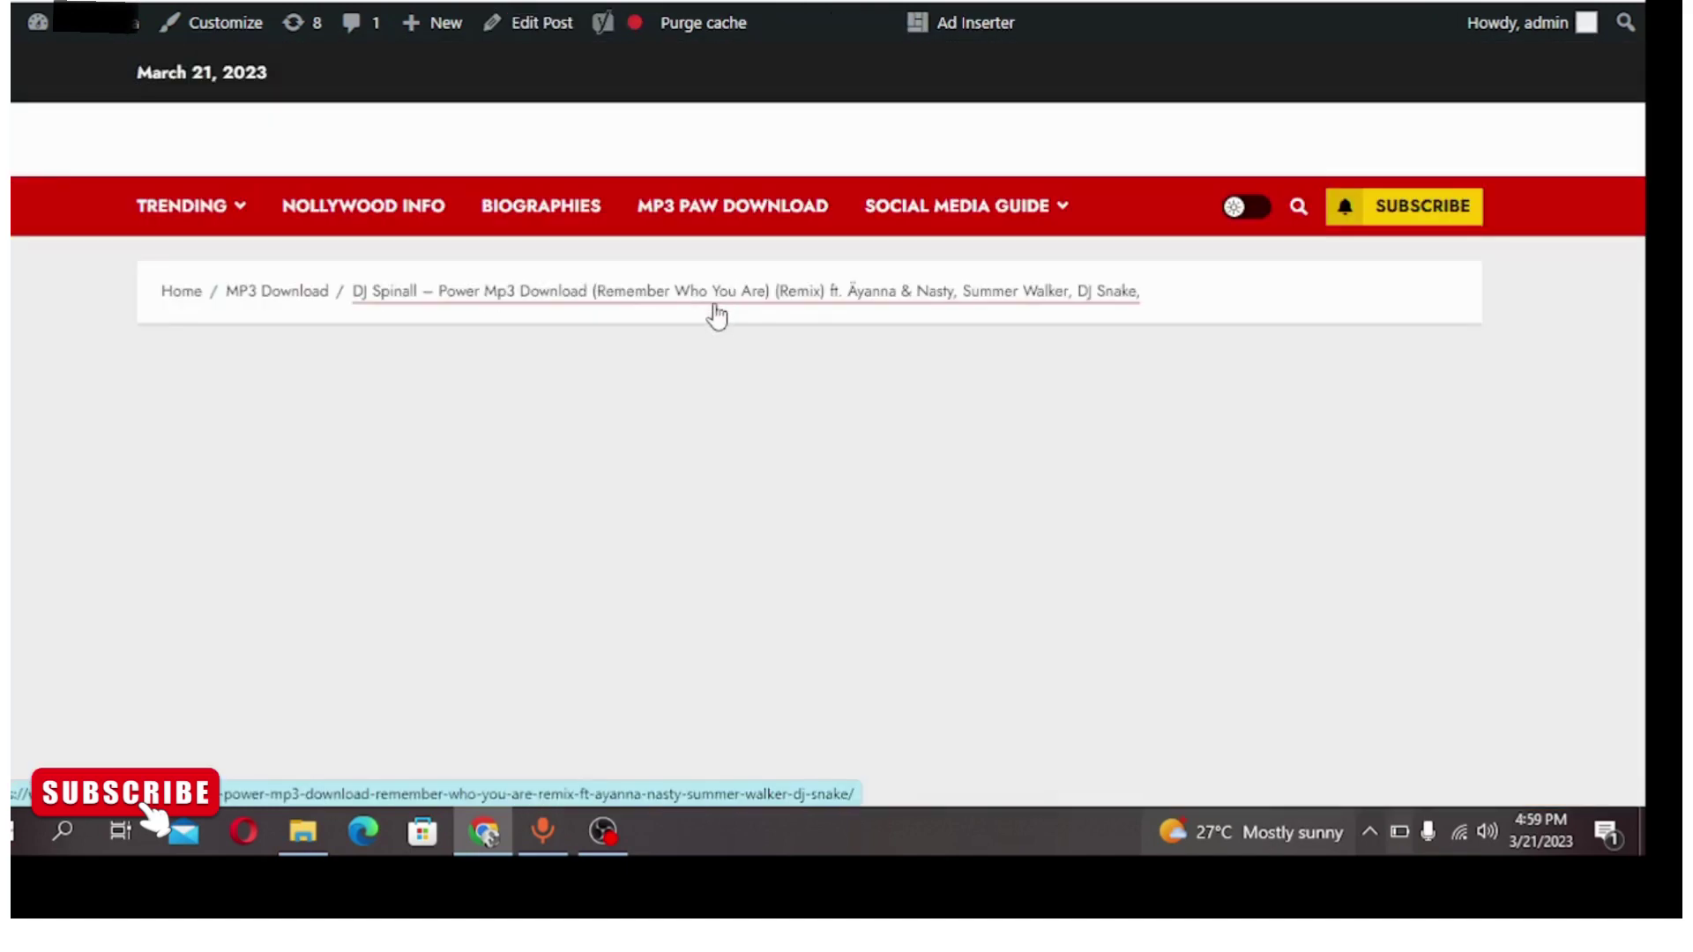
{"action": "scroll", "coordinate": [711, 319], "scroll_direction": "down", "scroll_amount": 8}
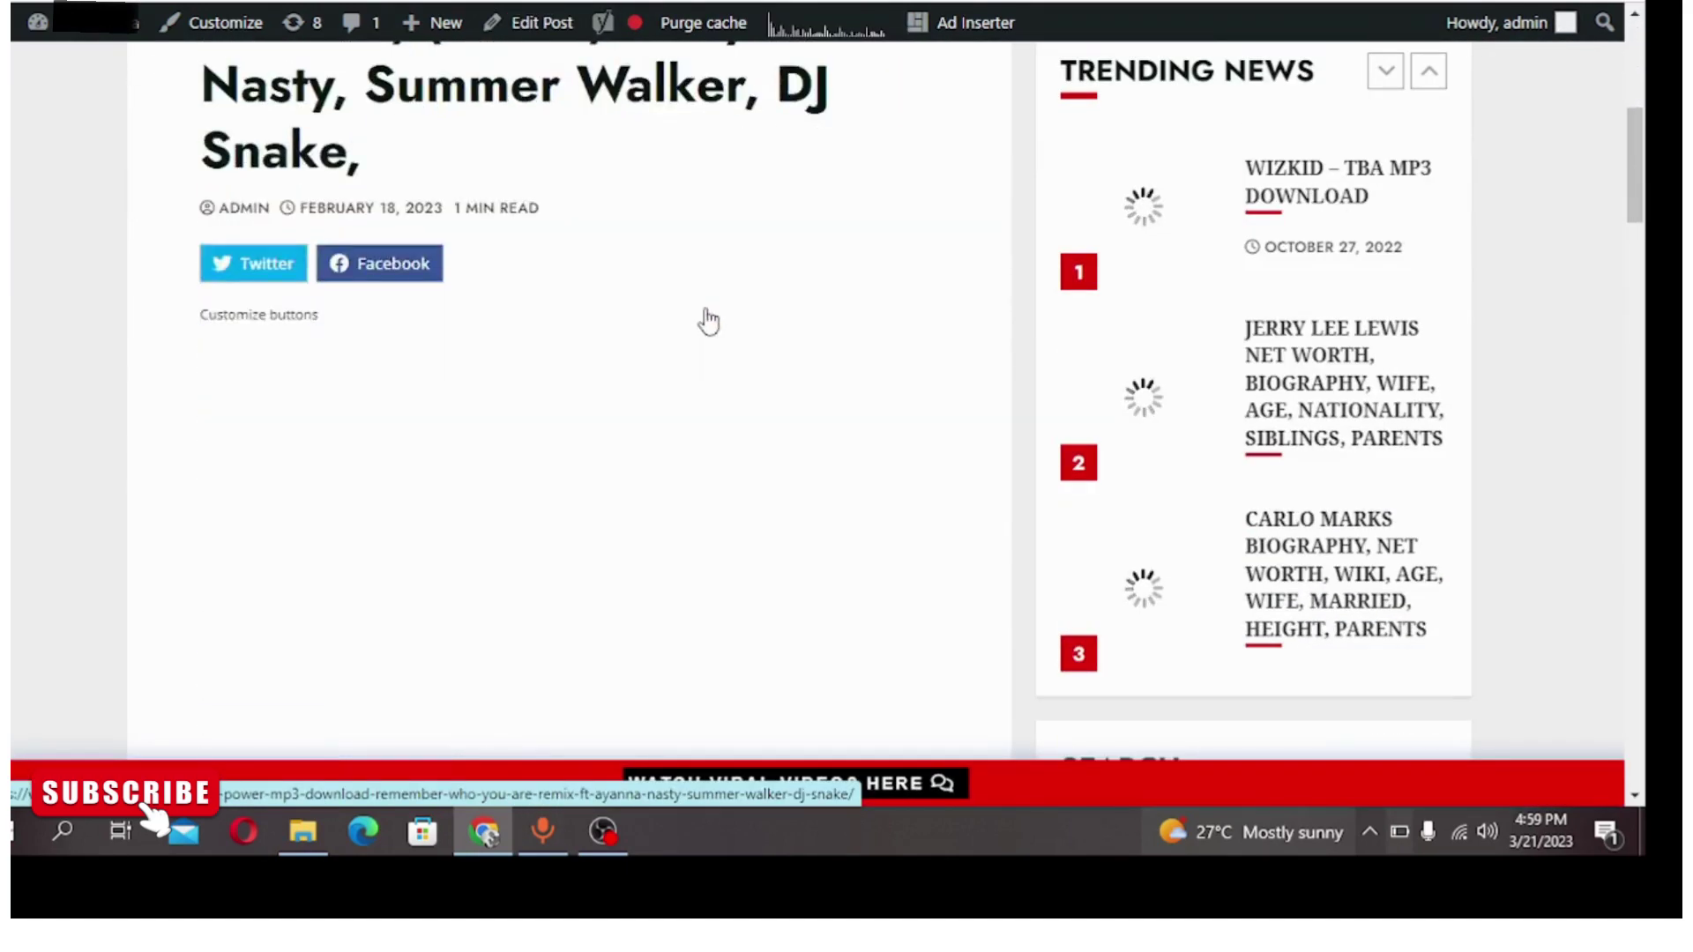
{"action": "scroll", "coordinate": [633, 328], "scroll_direction": "down", "scroll_amount": 5}
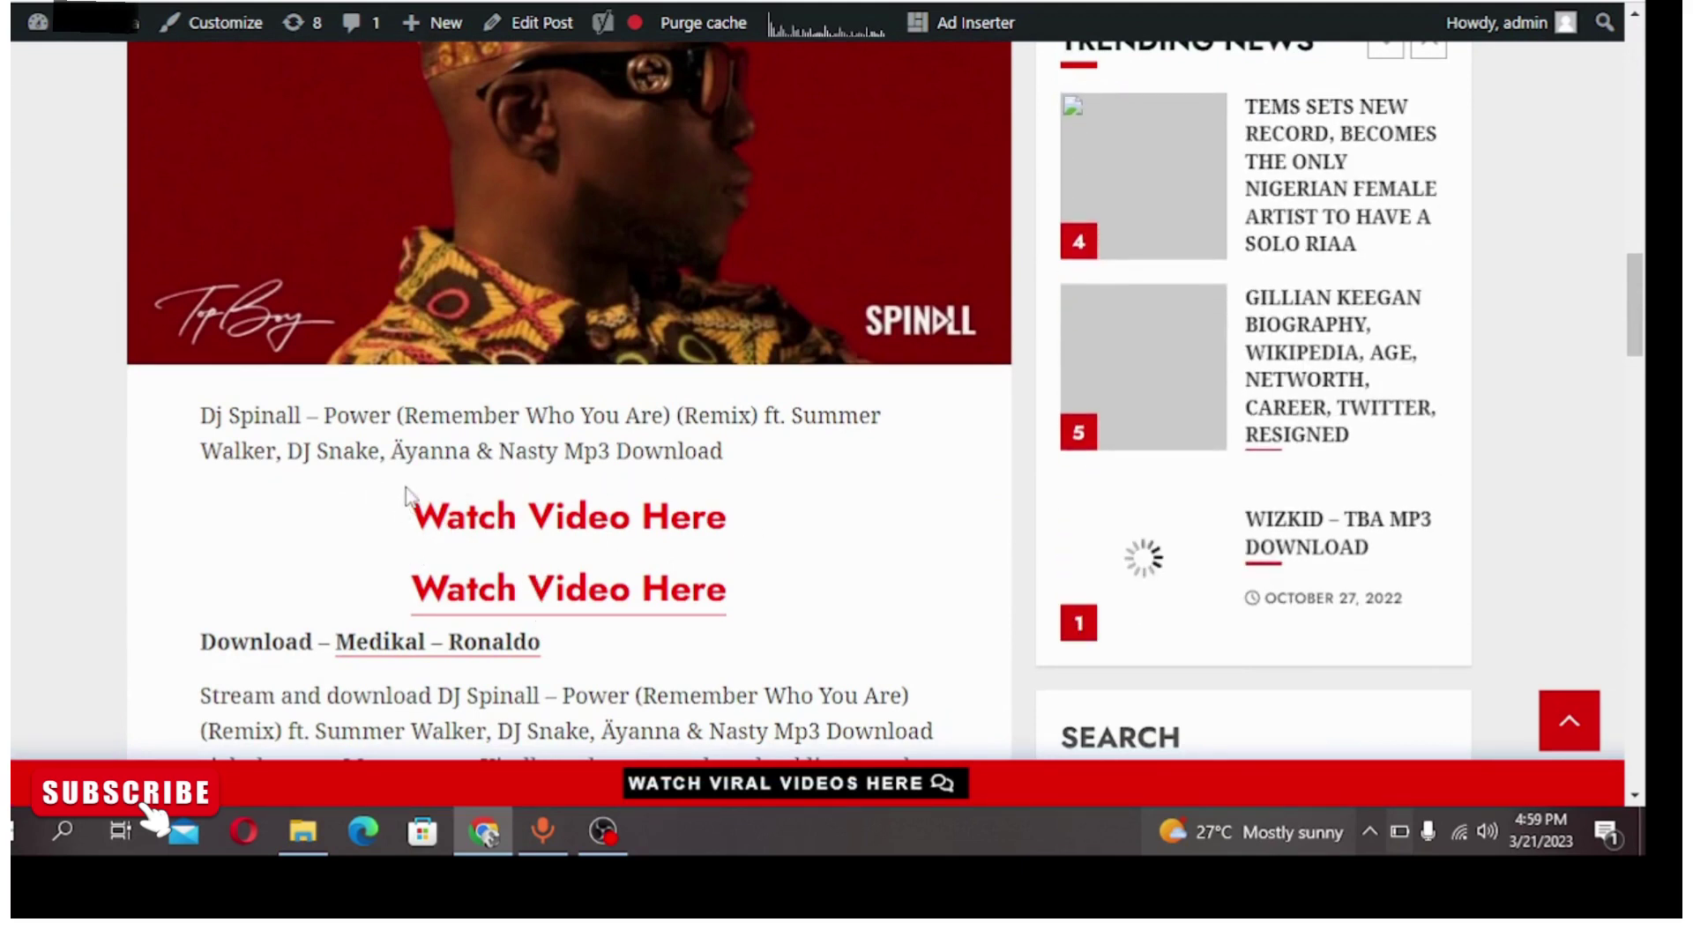
{"action": "triple_click", "coordinate": [563, 539]}
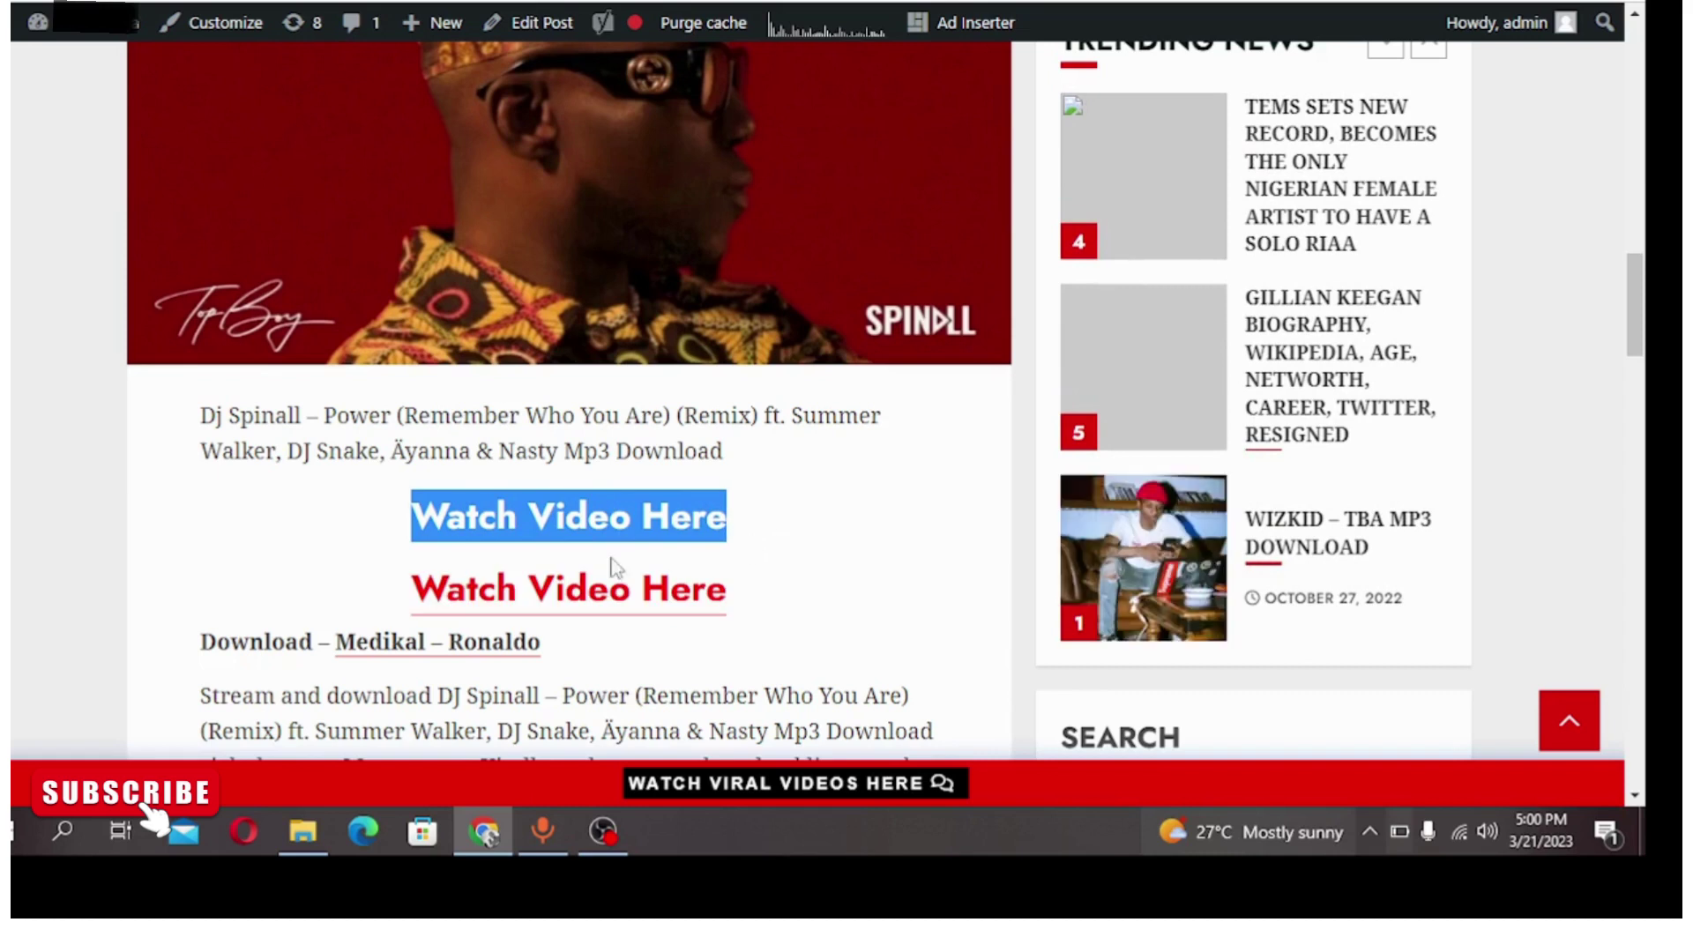
{"action": "left_click", "coordinate": [382, 530]}
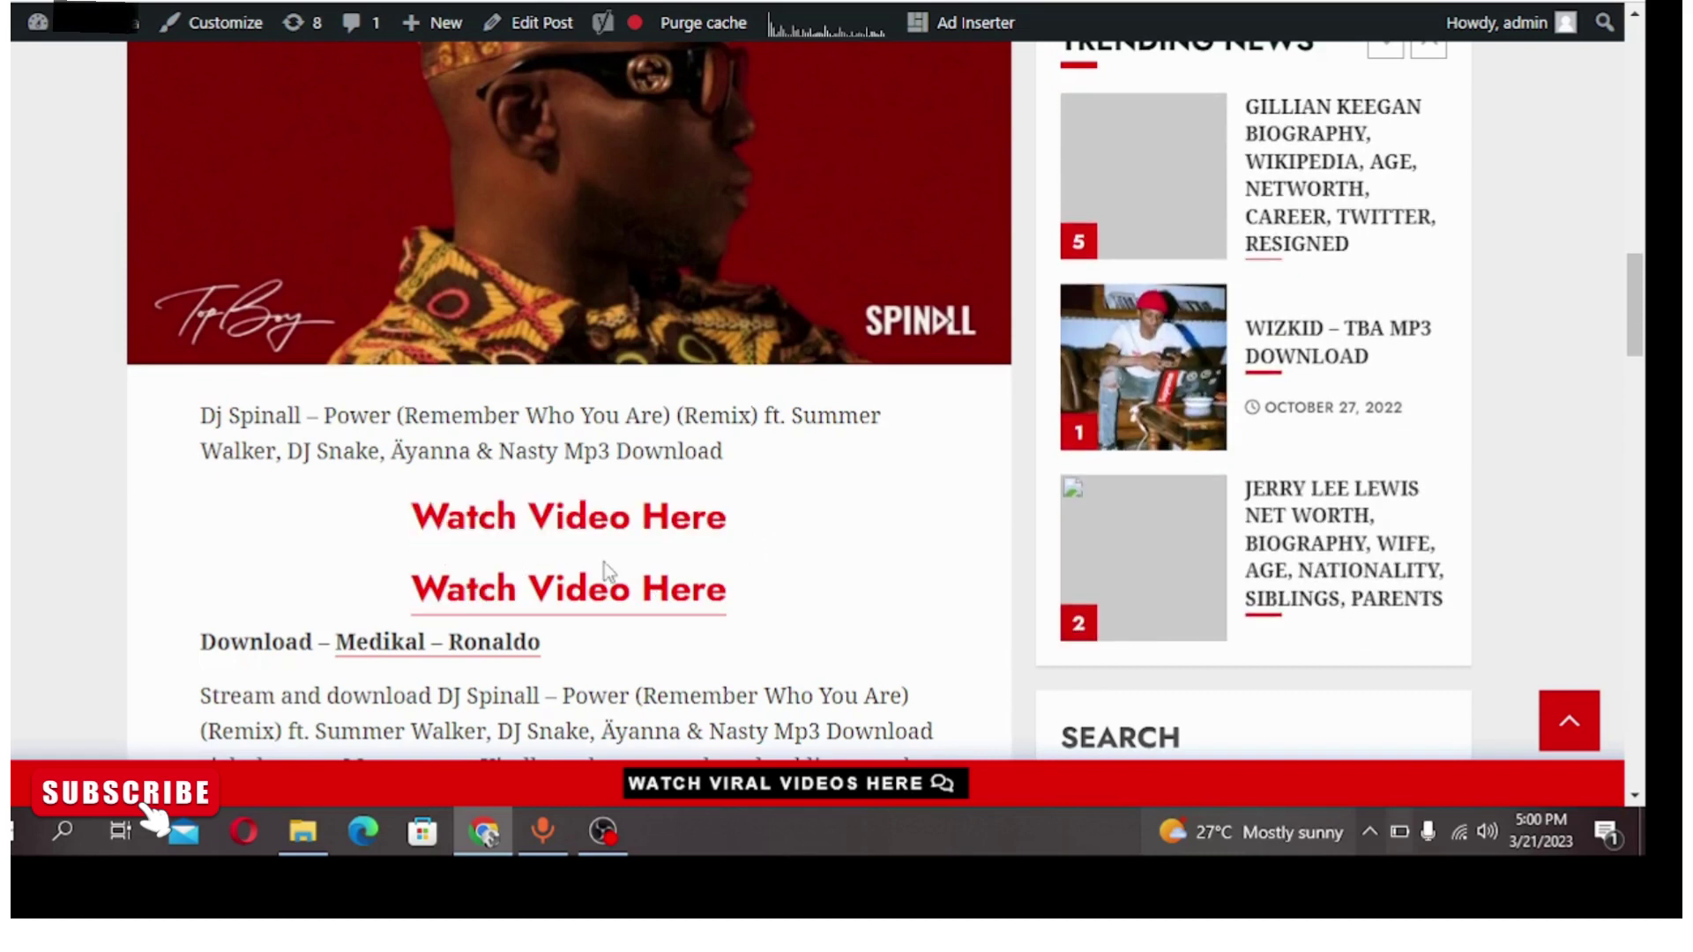
{"action": "left_click_drag", "start_coordinate": [396, 498], "coordinate": [748, 546]}
{"action": "left_click", "coordinate": [750, 542]}
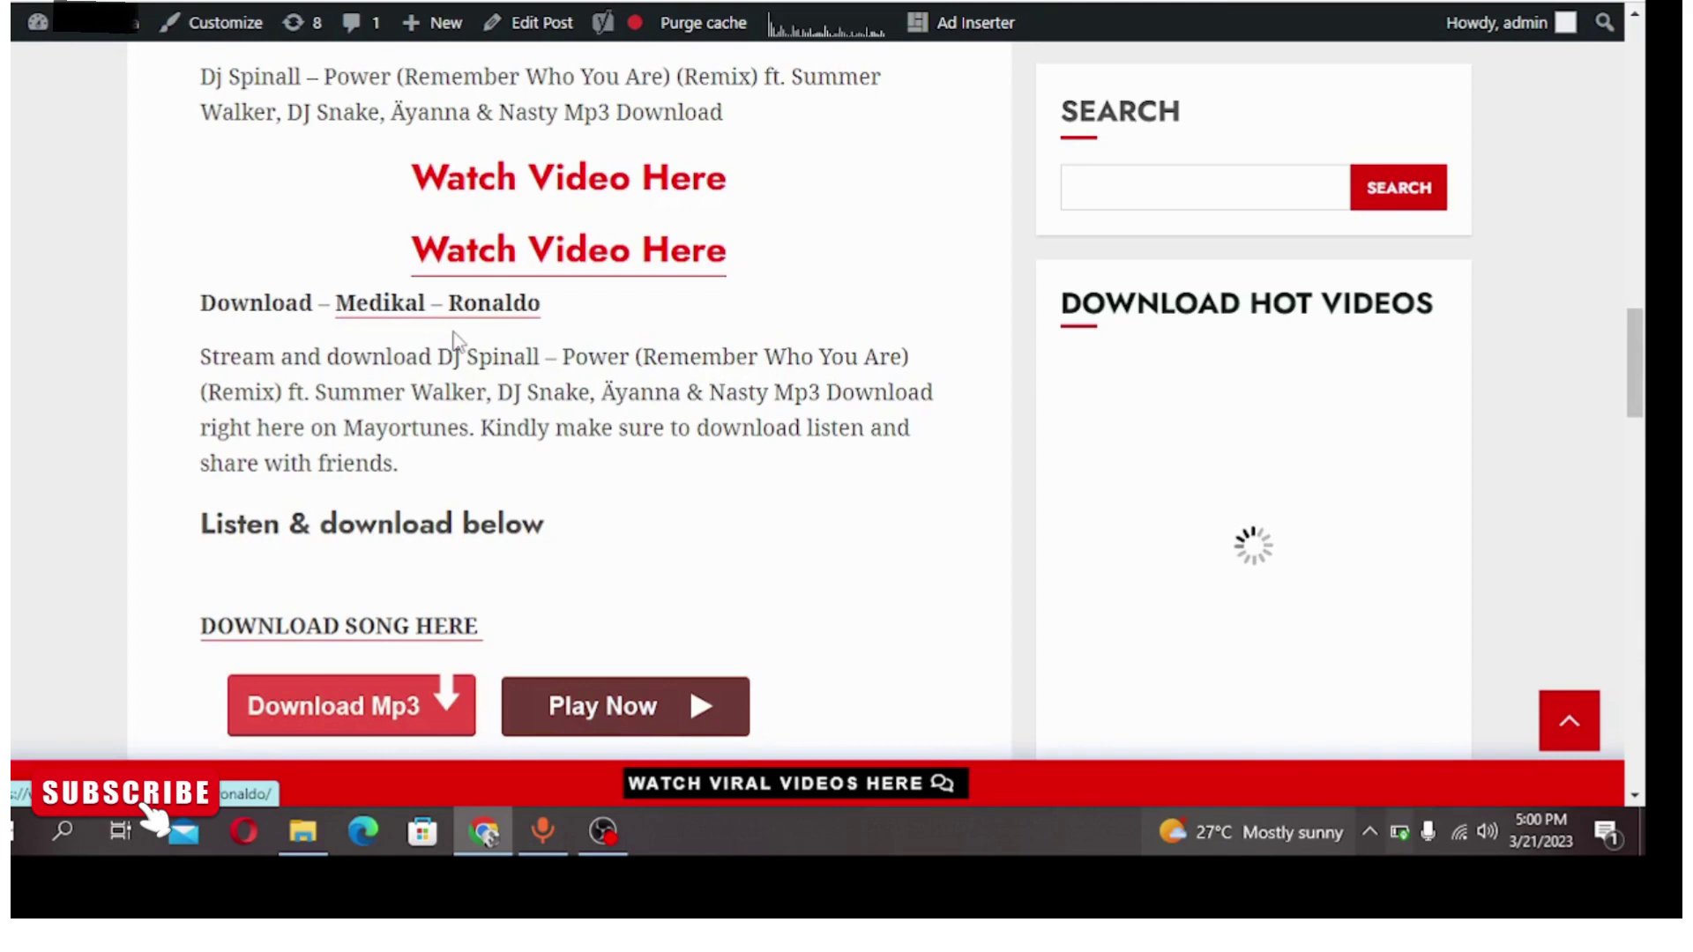
{"action": "scroll", "coordinate": [459, 340], "scroll_direction": "up", "scroll_amount": 4}
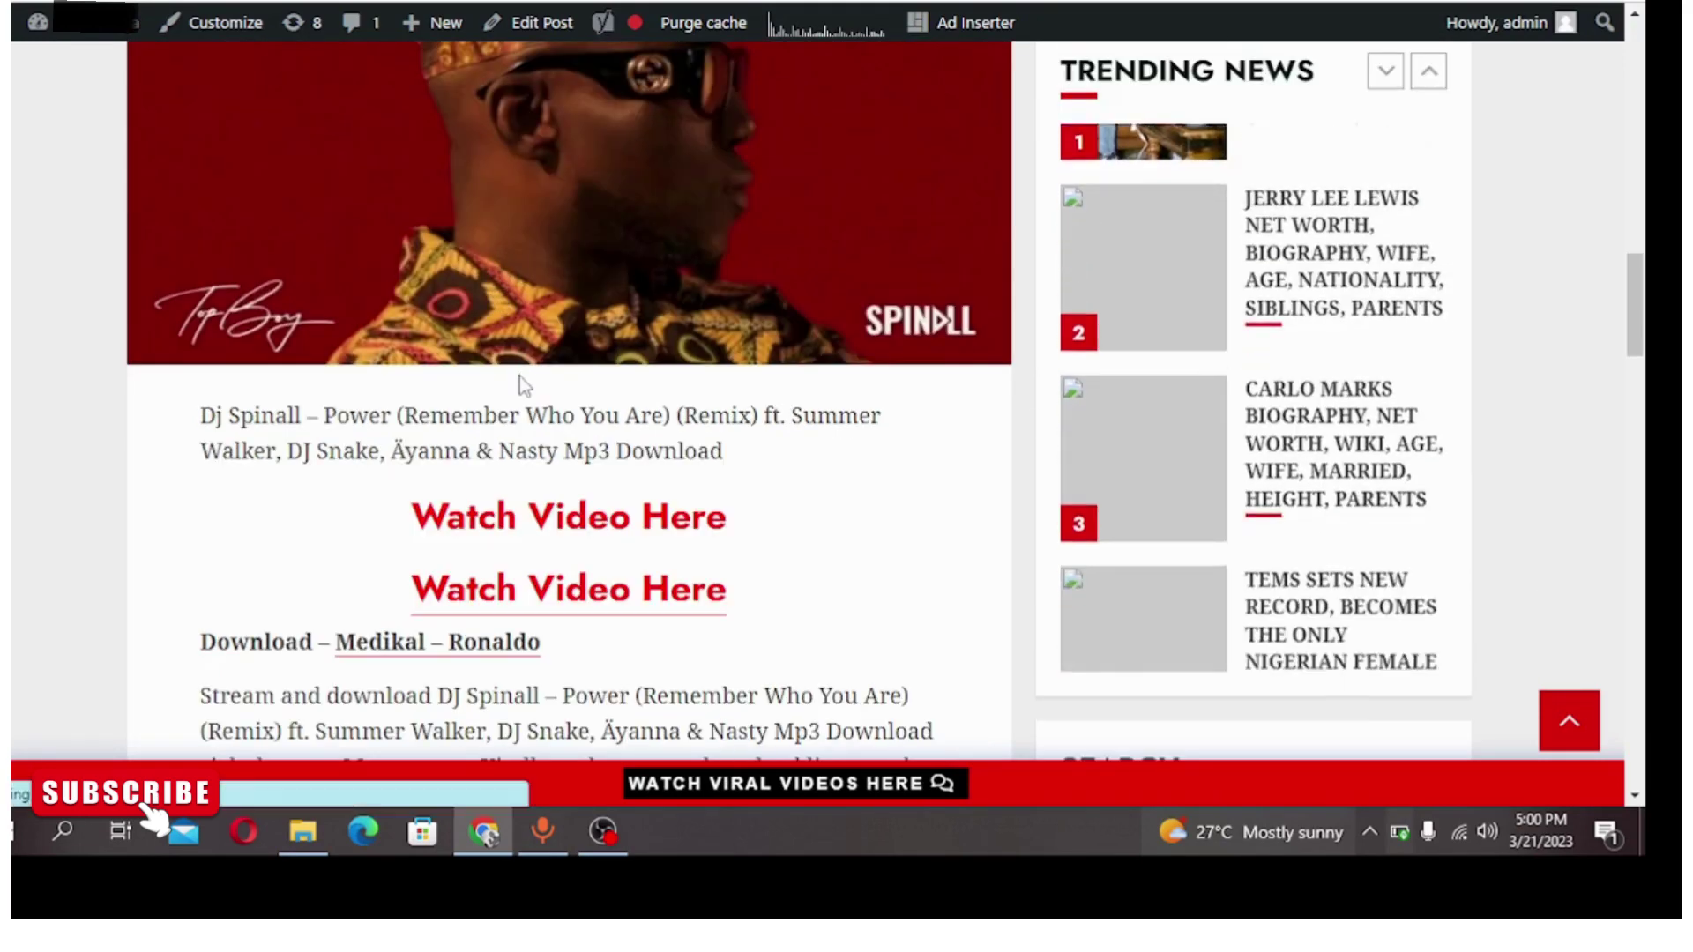